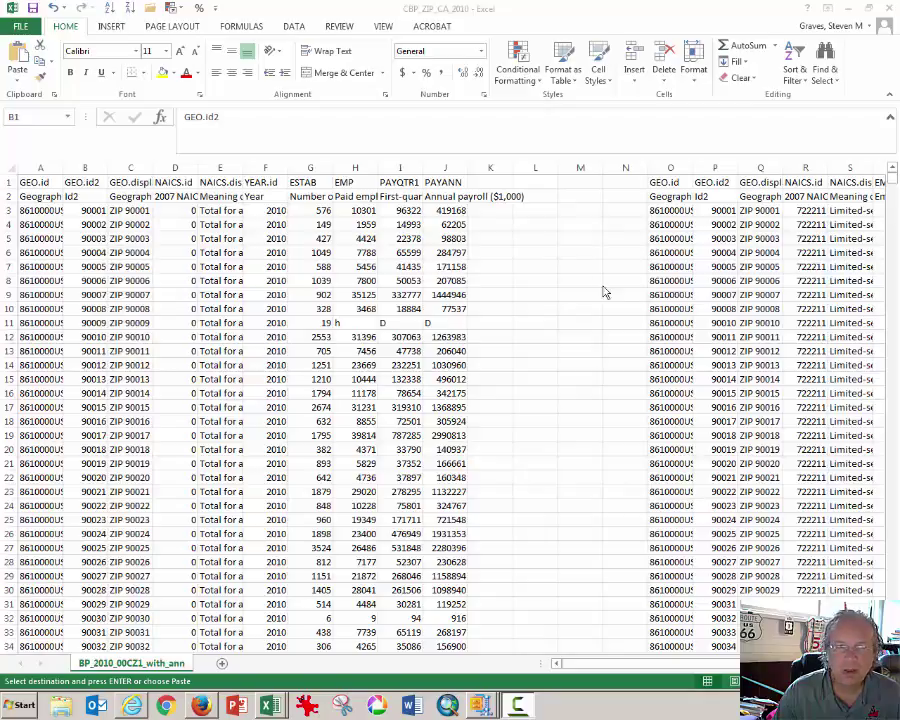
Paste the copied data and widen columns K and J, making room for the full Annual payroll ($1,000) label.
key(ctrl+v)
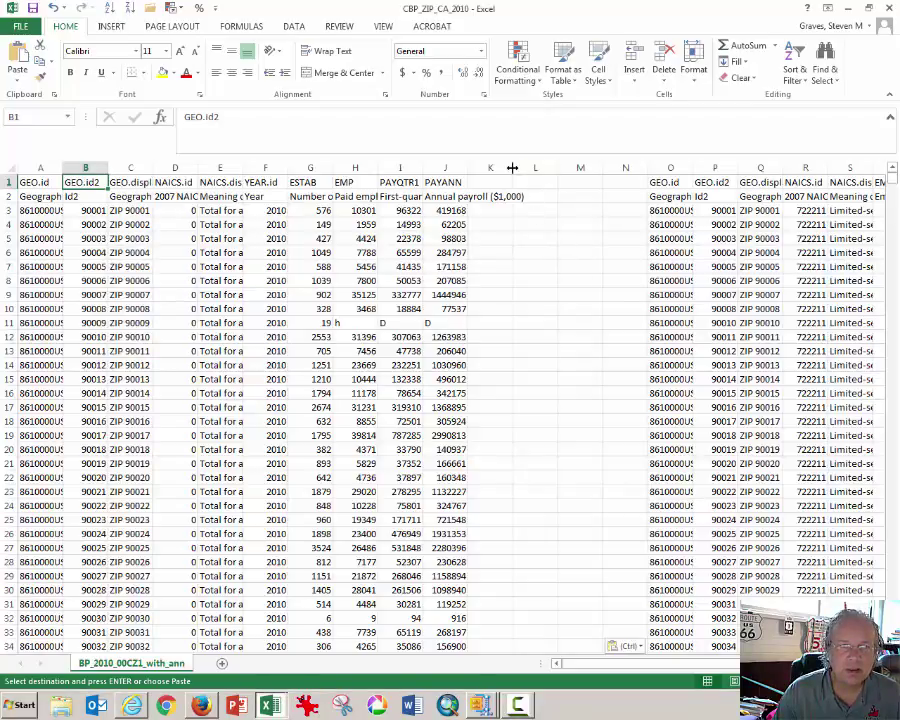
drag(512, 168, 617, 168)
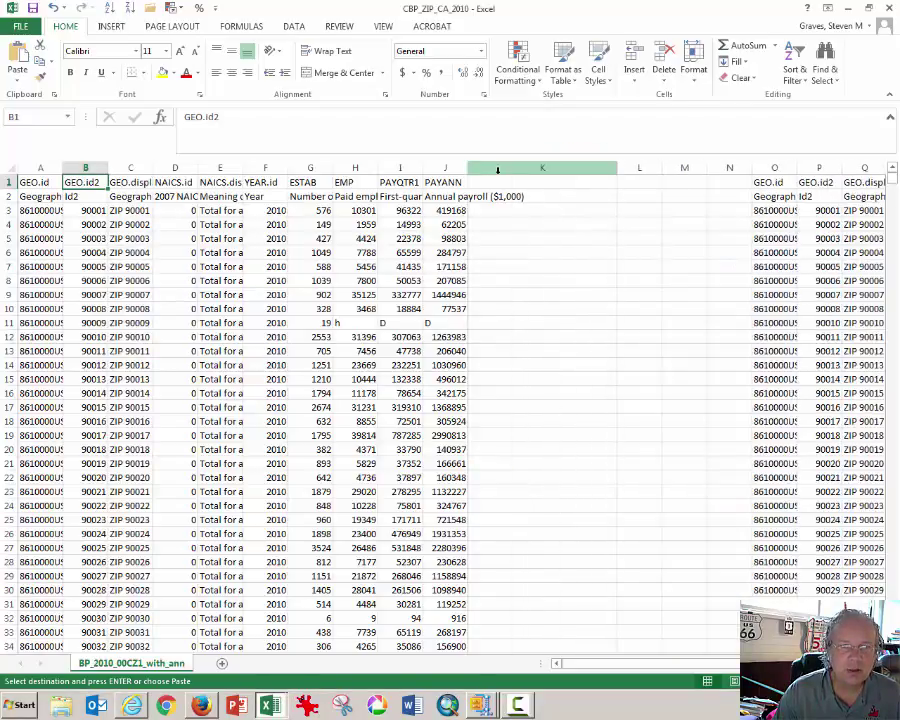
drag(467, 168, 539, 168)
Enter the heading VLOOK_FF in cell K1.
click(613, 191)
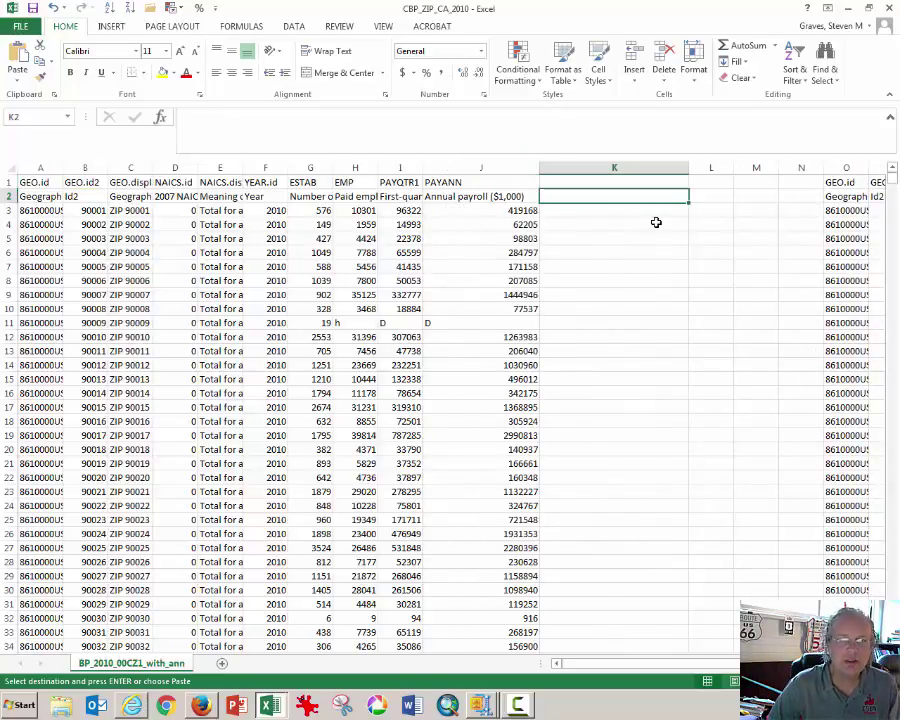
key(Up)
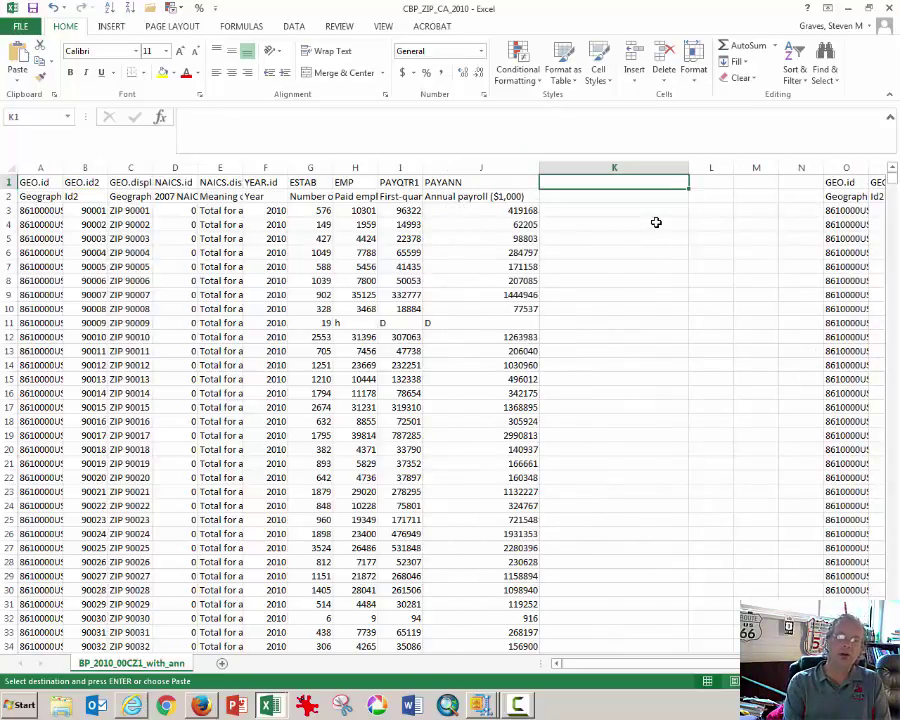
text(V)
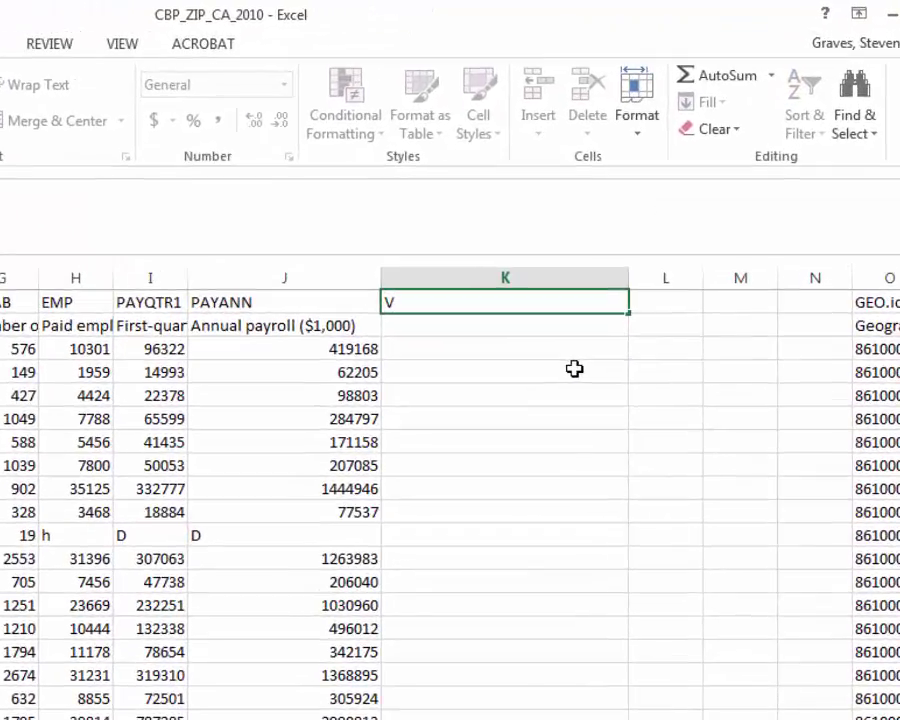
text(LOOK_FF)
key(Return)
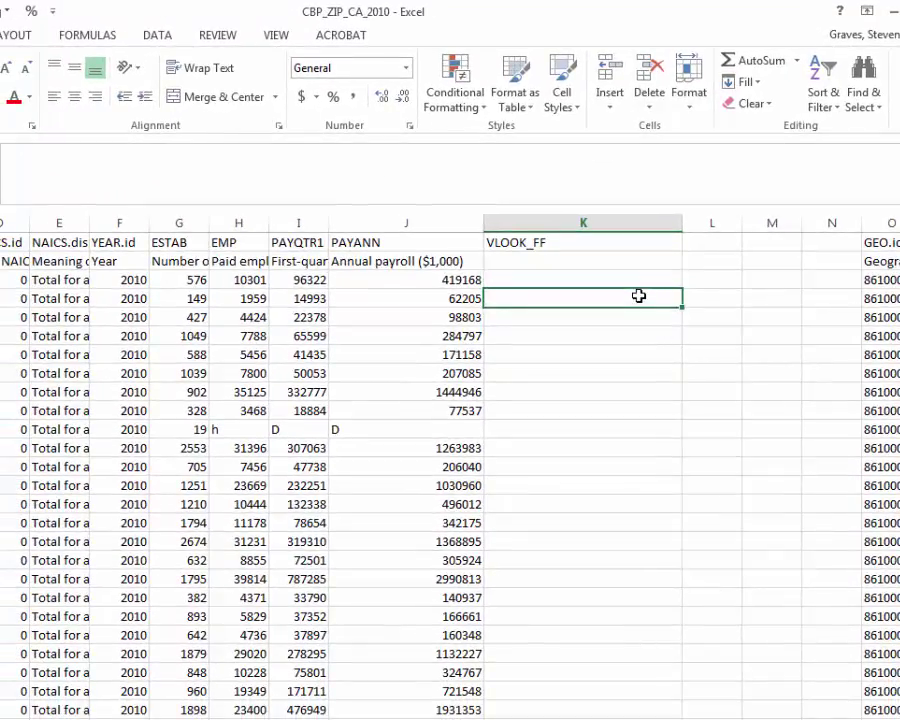
Fill the first ten ESTAB values, G3:G12, with yellow.
key(Left)
key(Left)
key(Left)
key(Left)
key(Up)
key(shift+Down)
key(shift+Down)
key(shift+Down)
key(shift+Down)
key(shift+Down)
key(shift+Down)
key(shift+Down)
key(shift+Down)
key(shift+Down)
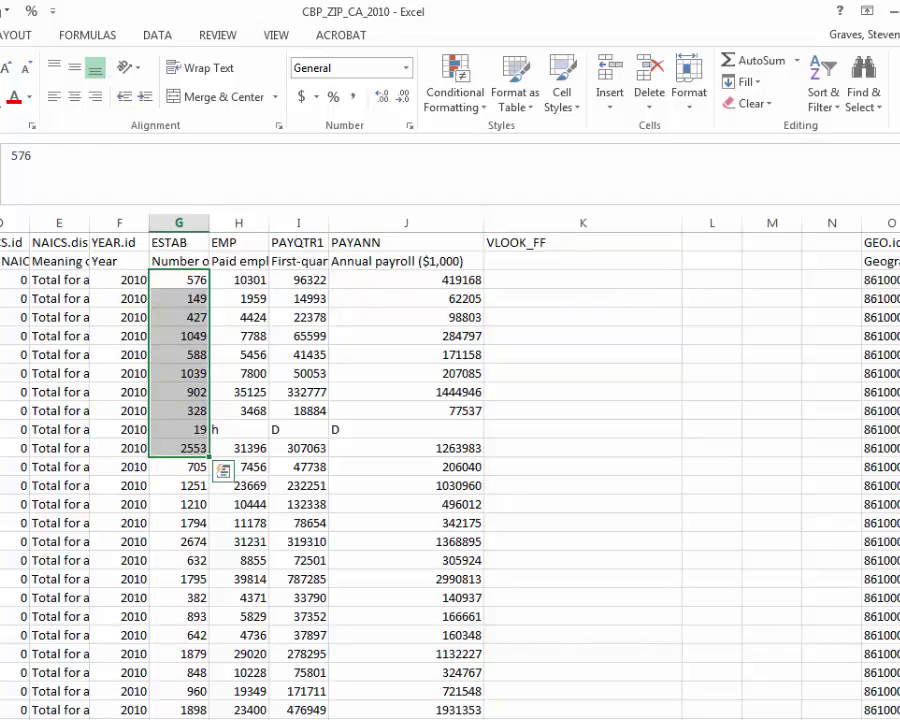
click(2, 96)
click(704, 345)
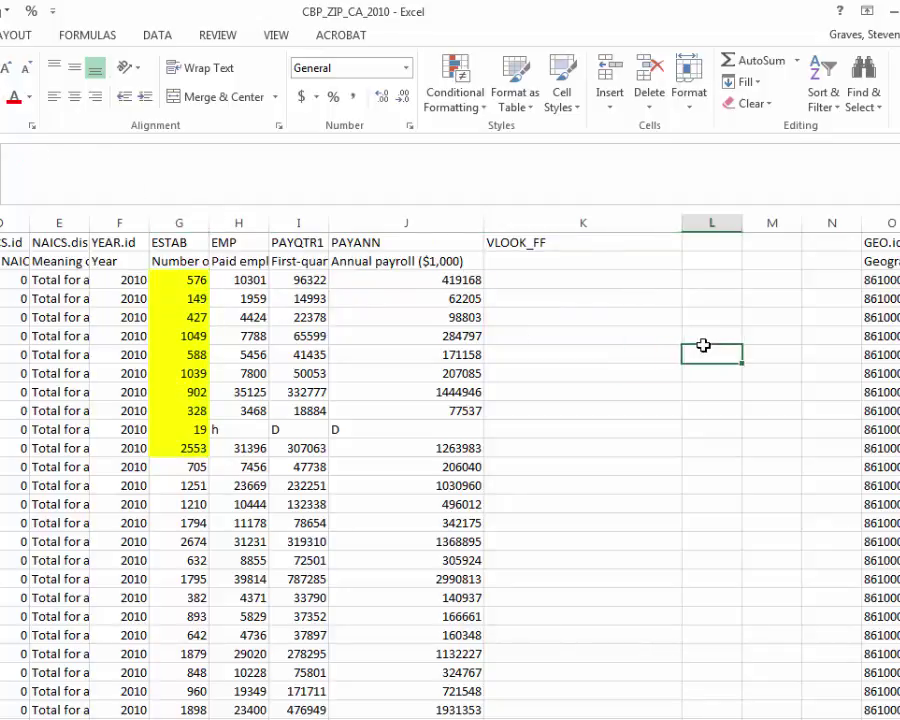
Fill the first six ESTAB values of the second table, W3:W8, with yellow.
key(Up)
key(Up)
key(Up)
key(Up)
key(Up)
key(Up)
key(Right)
key(Right)
key(Right)
key(Right)
key(Right)
key(Right)
key(Right)
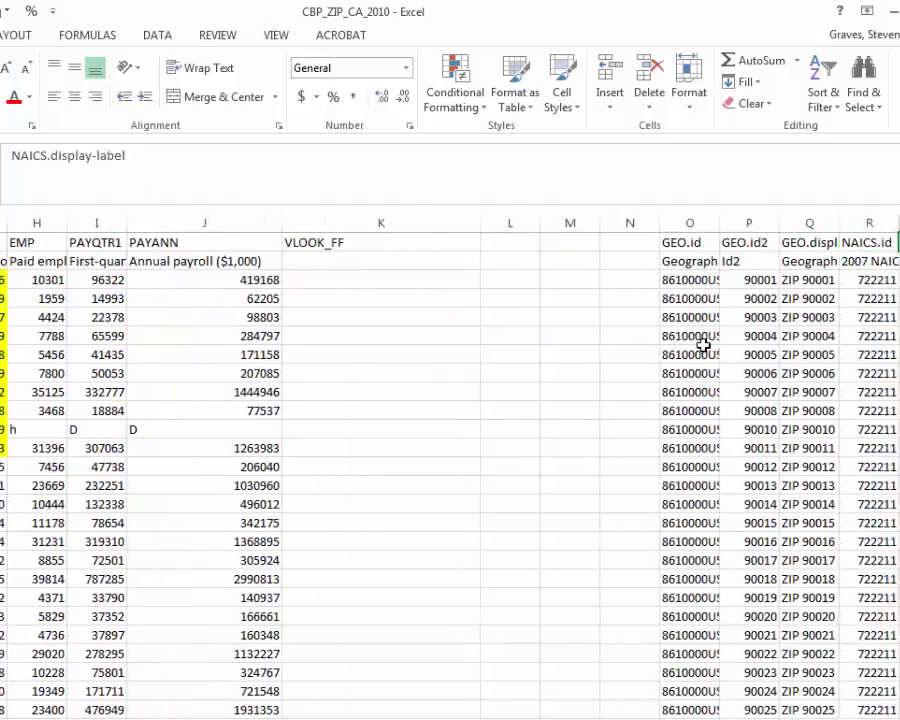
key(Right)
key(Right)
key(Right)
key(Right)
key(Right)
key(Left)
key(Down)
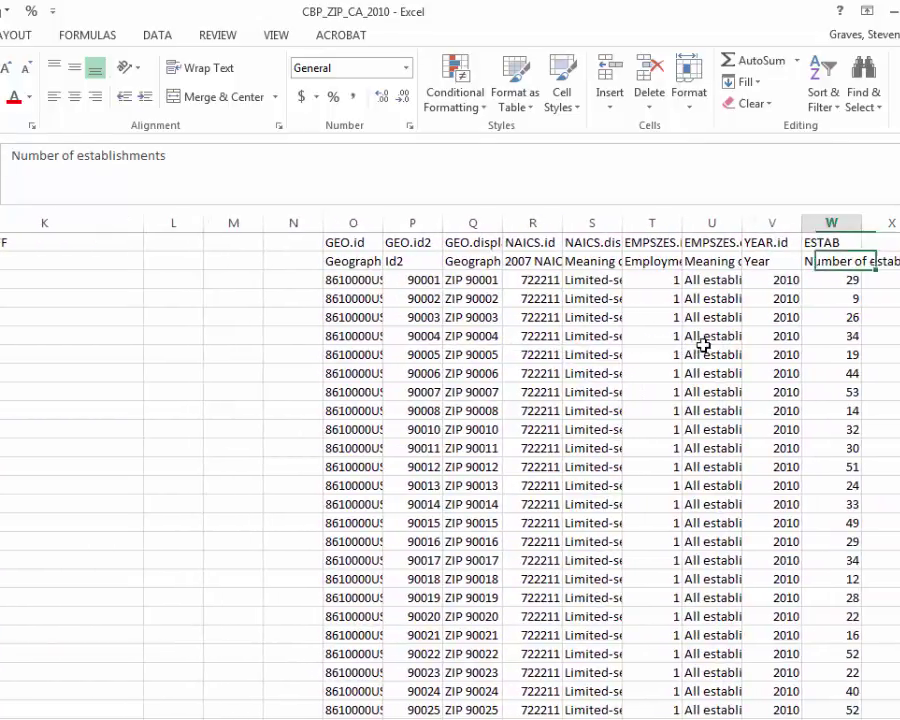
key(Down)
key(shift+Down)
key(shift+Down)
key(shift+Down)
key(shift+Down)
key(shift+Down)
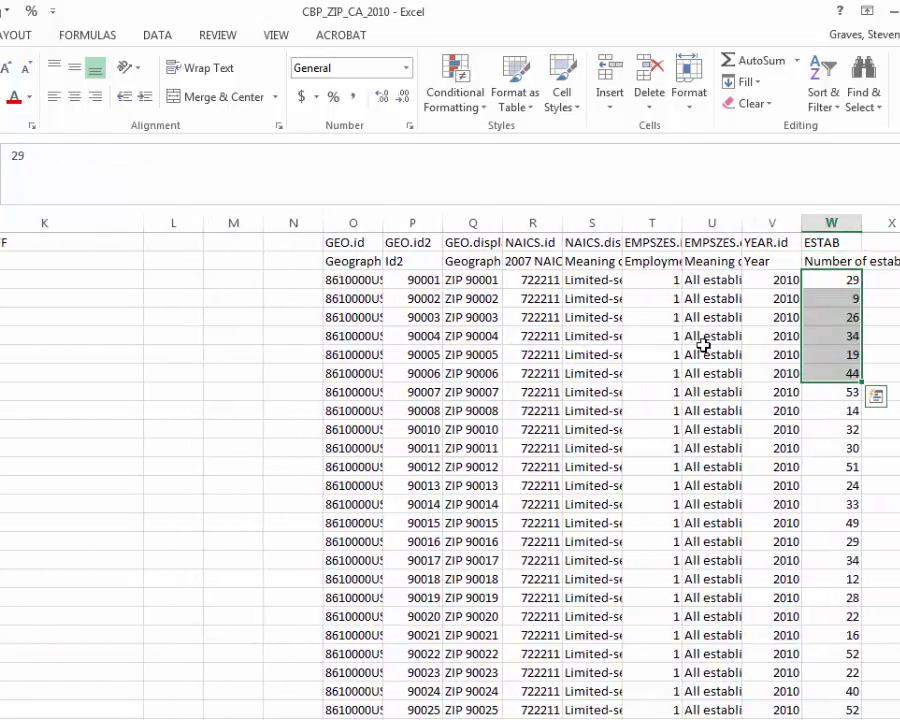
click(1, 96)
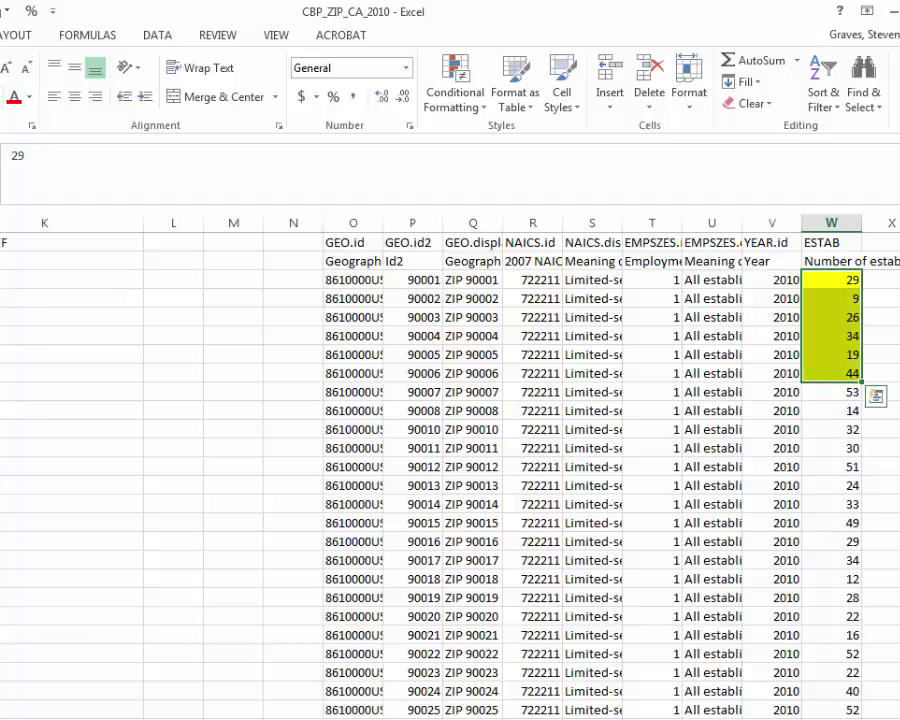
click(173, 410)
Examine the first rows of the second table, starting at O3, and the GEO.id codes in A3:A11 of the first table.
scroll(100, 372, left, 3)
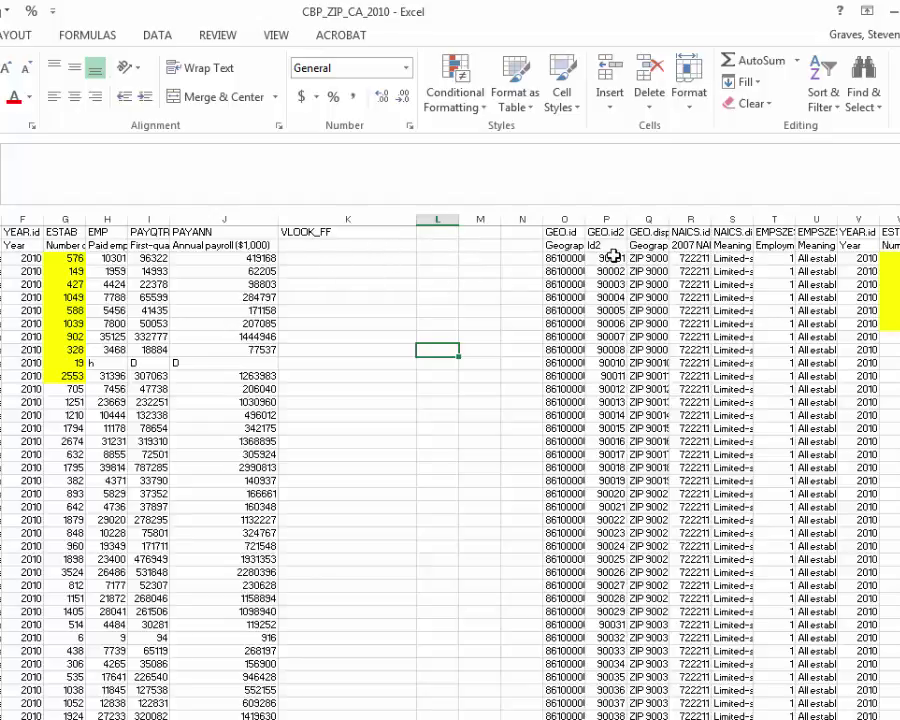
drag(566, 256, 862, 297)
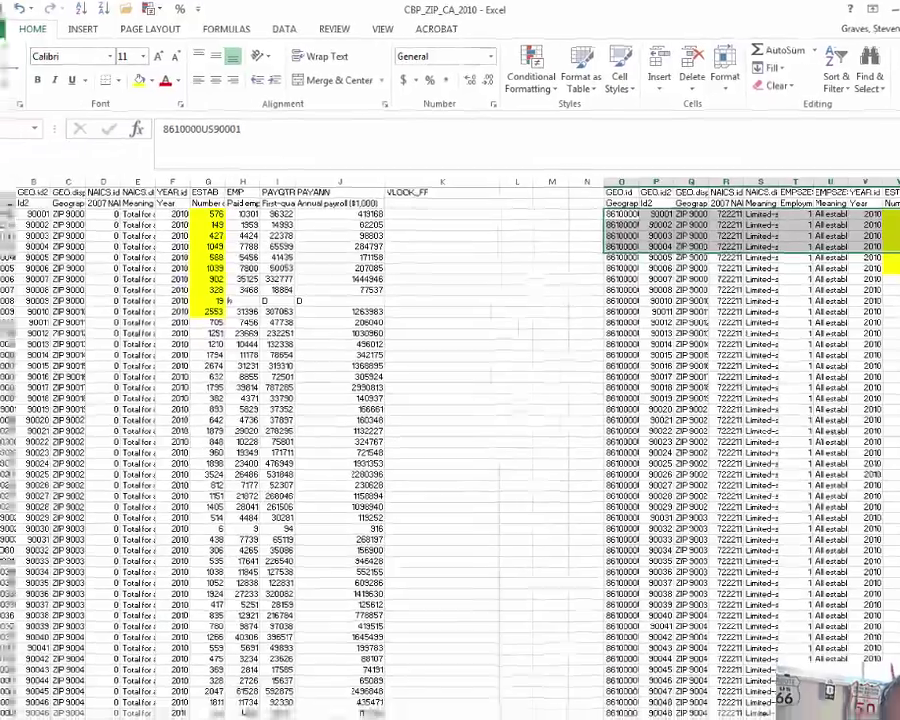
drag(2, 241, 271, 240)
drag(458, 248, 55, 351)
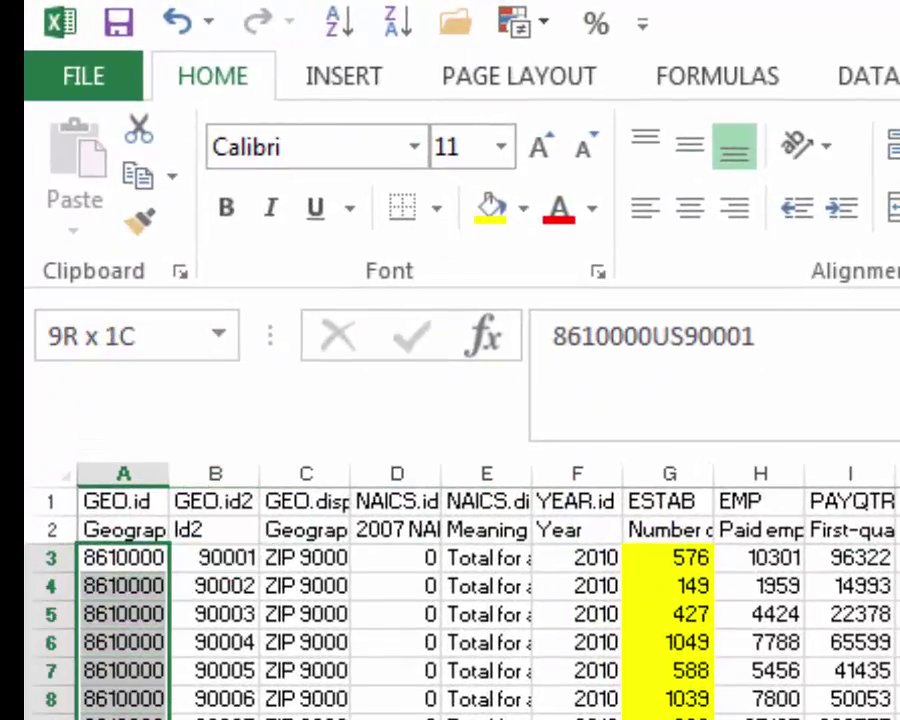
Widen column A enough to show the complete GEO.id codes.
click(168, 470)
drag(168, 470, 352, 467)
click(292, 566)
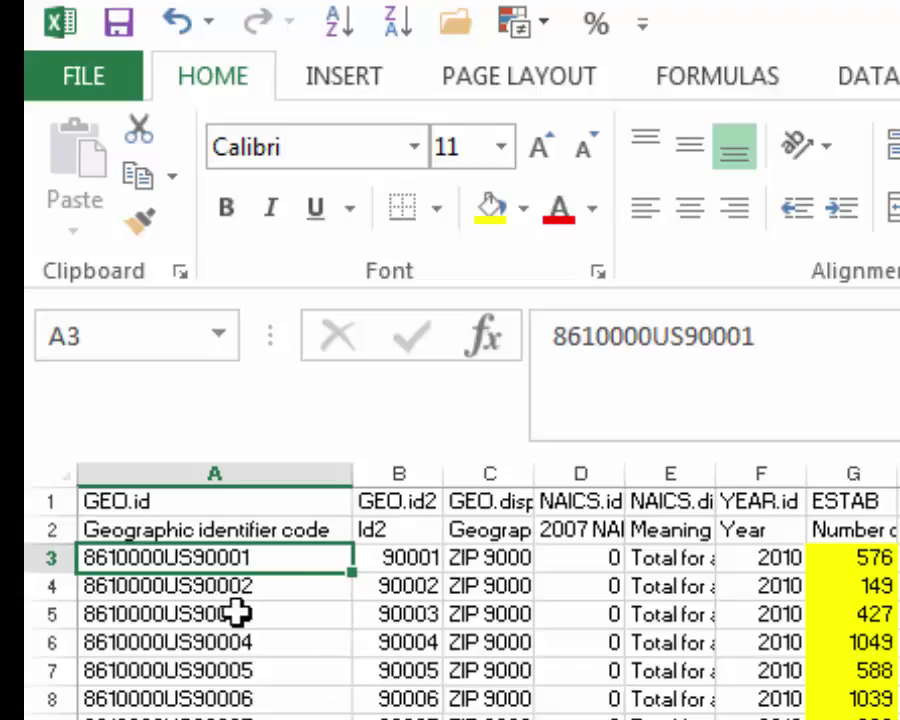
drag(347, 472, 271, 575)
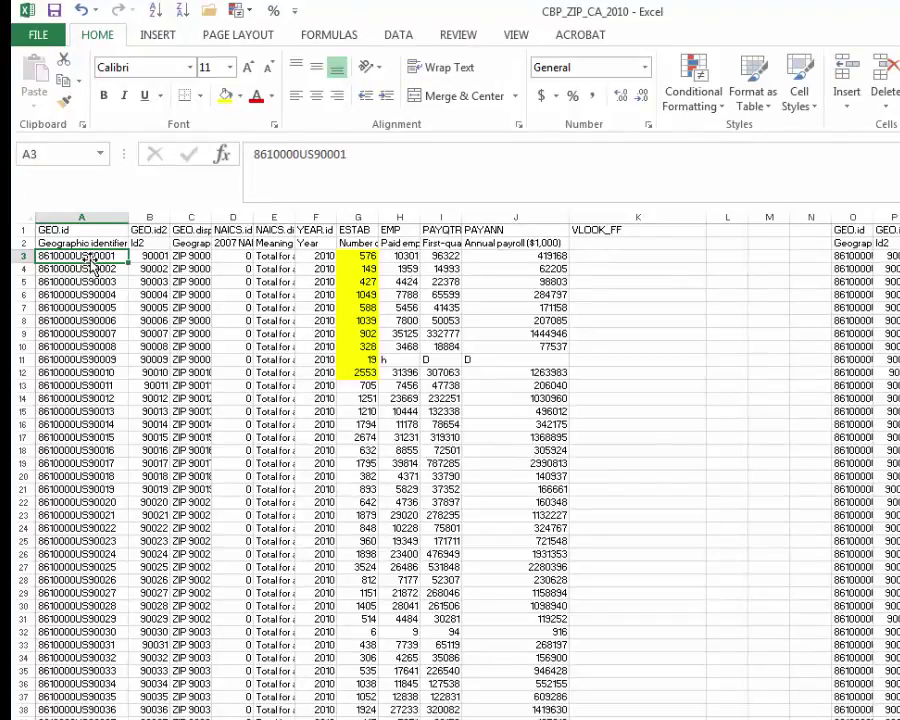
Compare the GEO.id codes in A3:A11 with those in O3:O6 of the second table.
drag(93, 260, 84, 362)
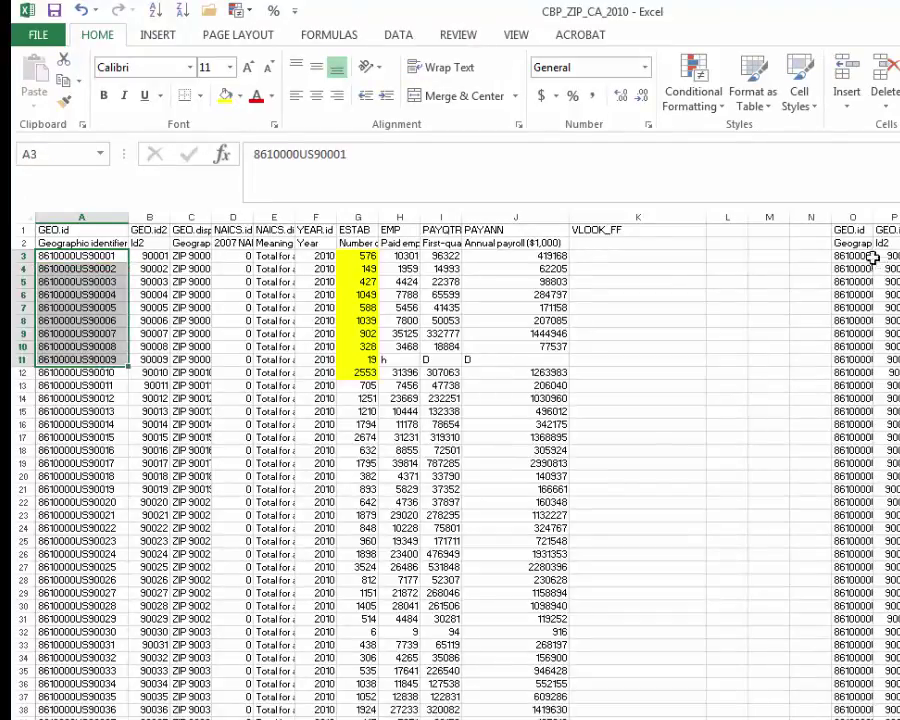
drag(872, 256, 868, 293)
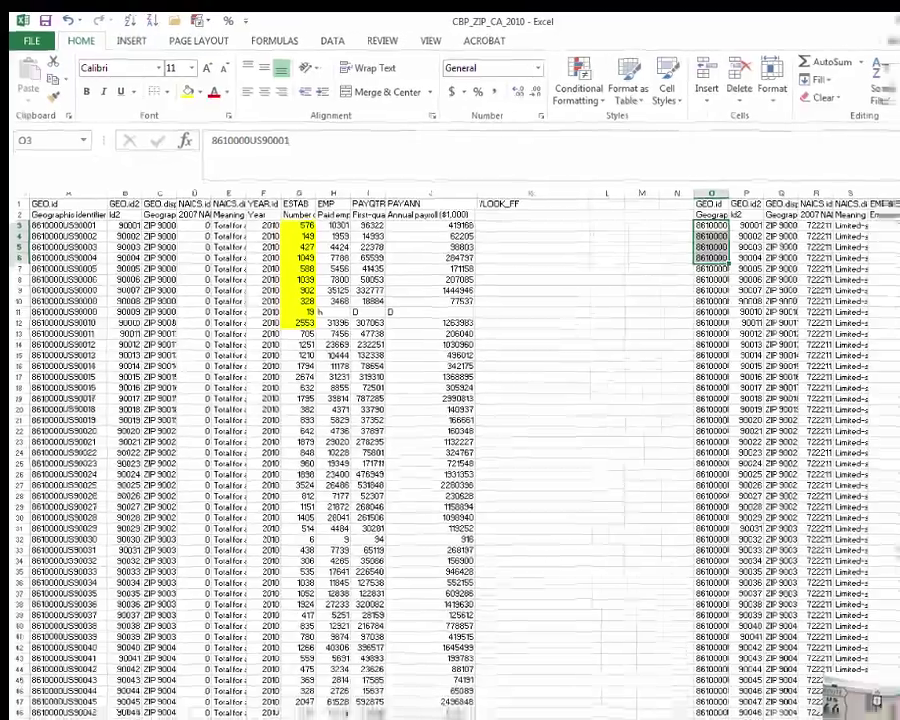
scroll(868, 293, right, 1)
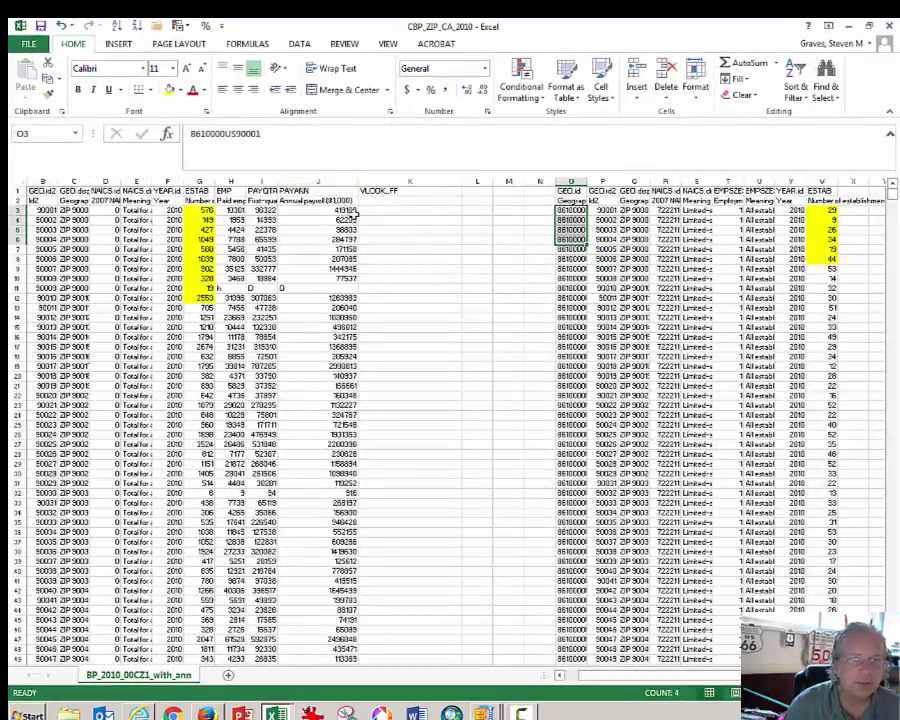
Insert a VLOOKUP function in cell K3 with A3 as its lookup value.
click(392, 210)
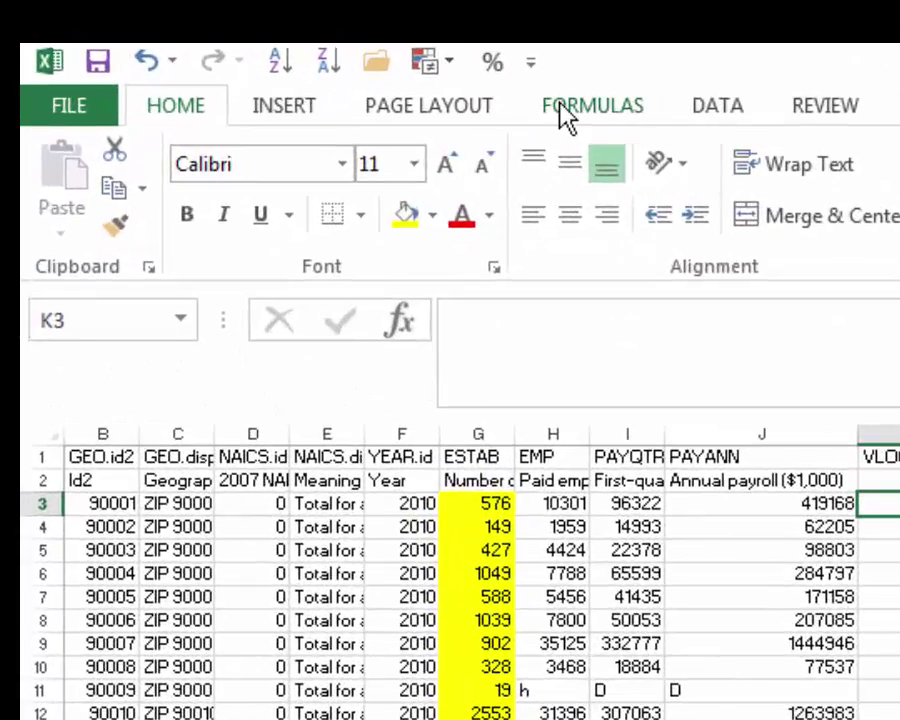
click(566, 108)
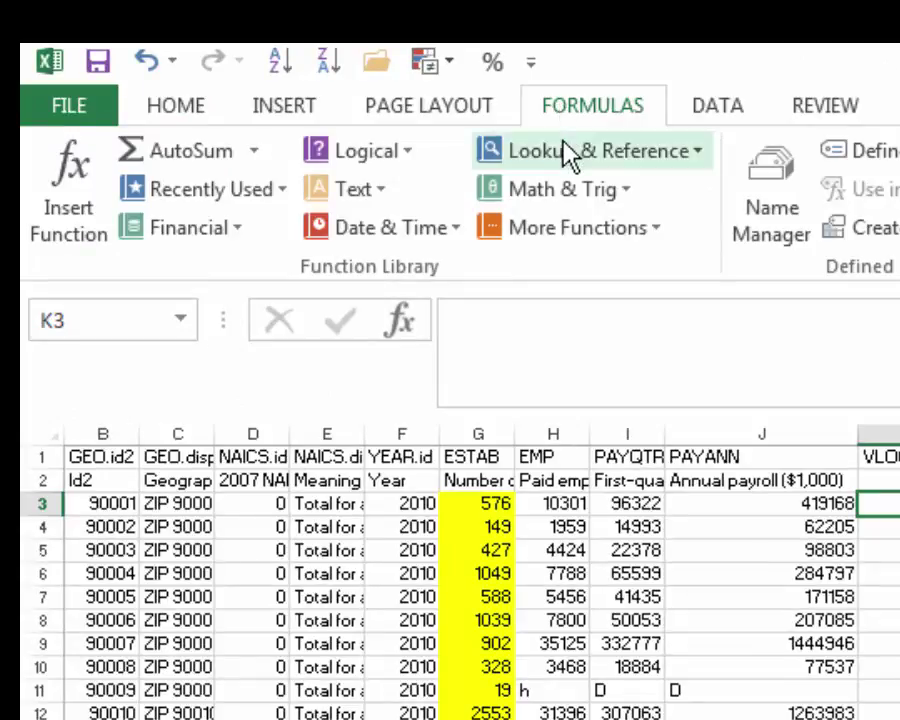
click(568, 152)
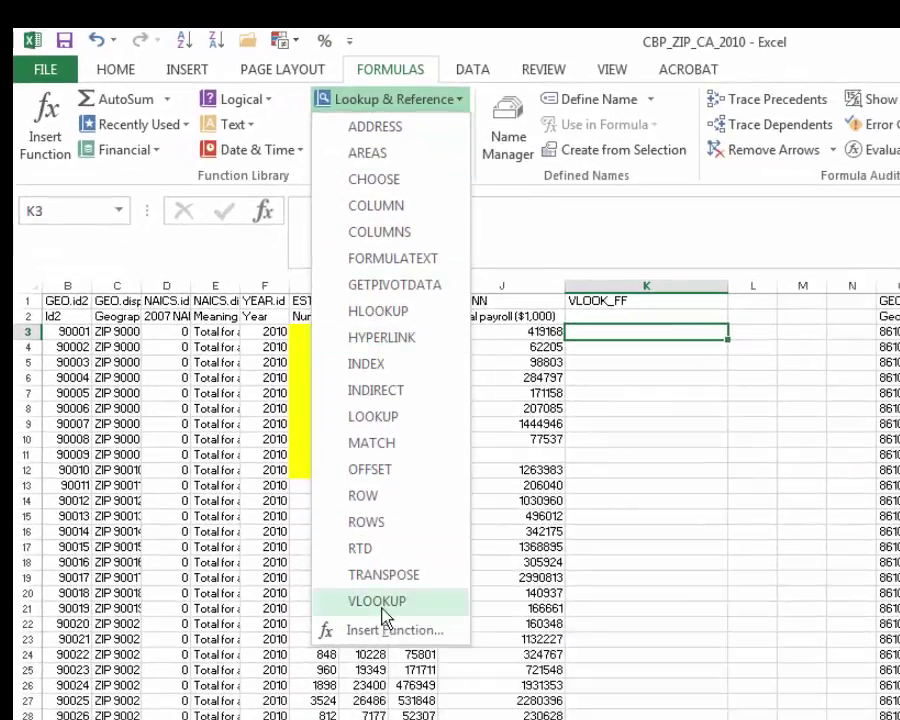
click(382, 605)
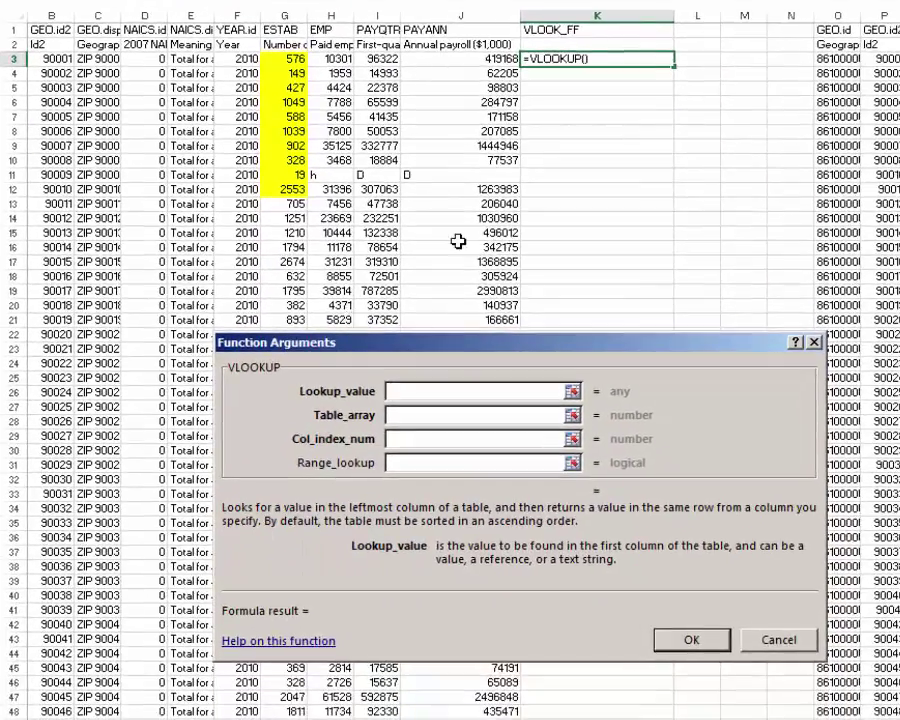
click(56, 58)
key(Left)
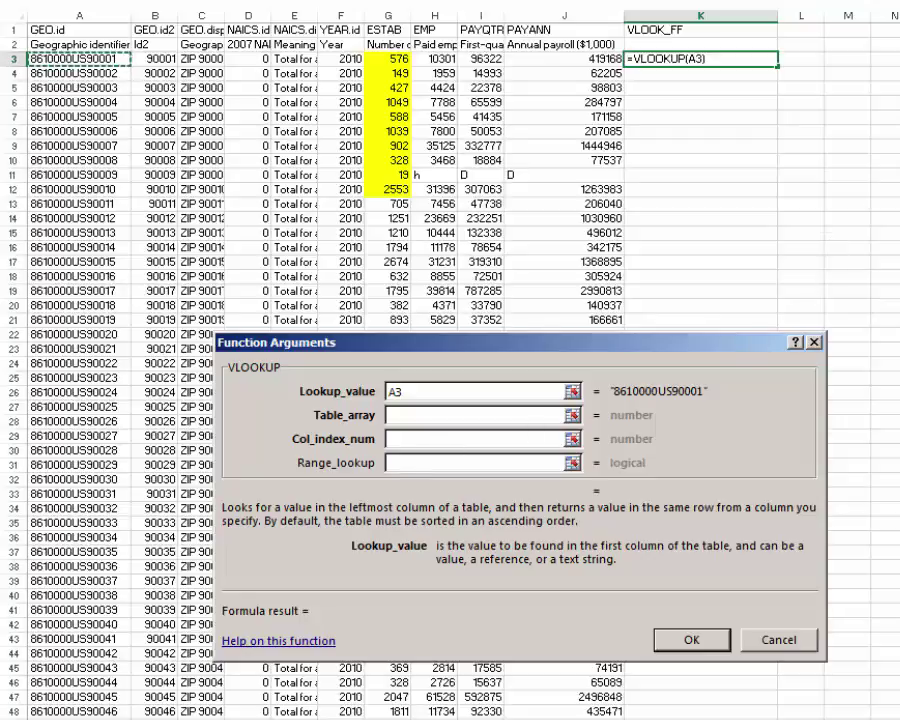
key(BackSpace)
key(BackSpace)
text(O3)
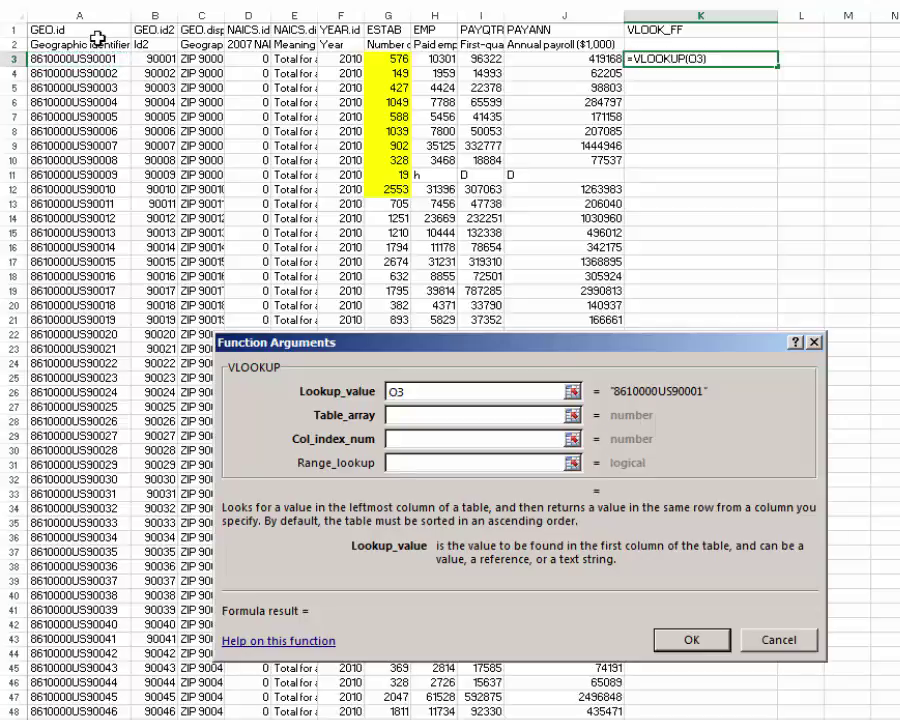
click(70, 58)
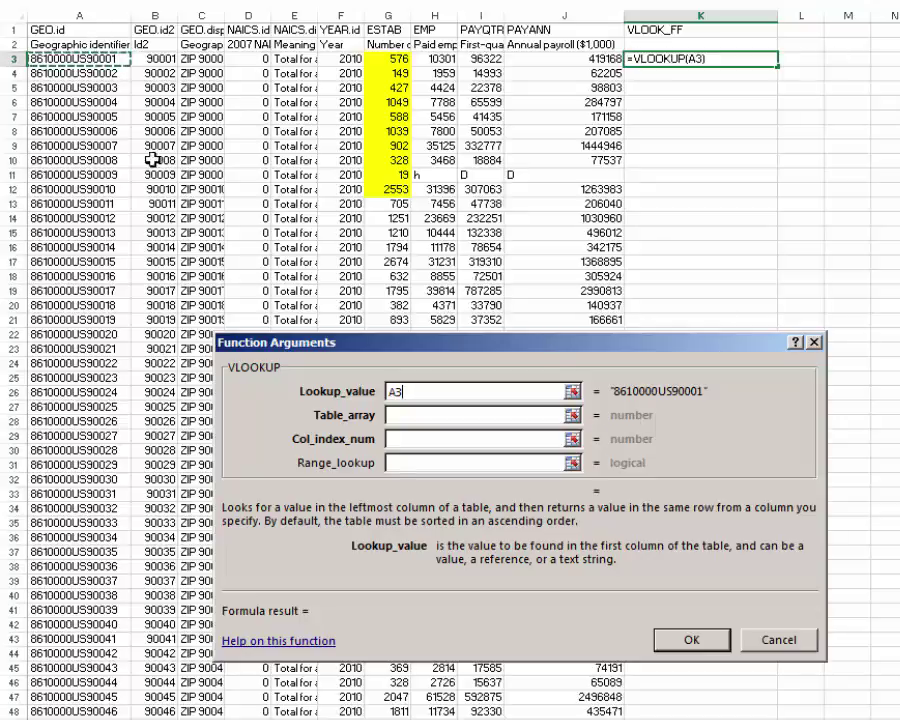
Set the VLOOKUP table array to the second table's data as the absolute range $O$3:$W$1429.
click(412, 414)
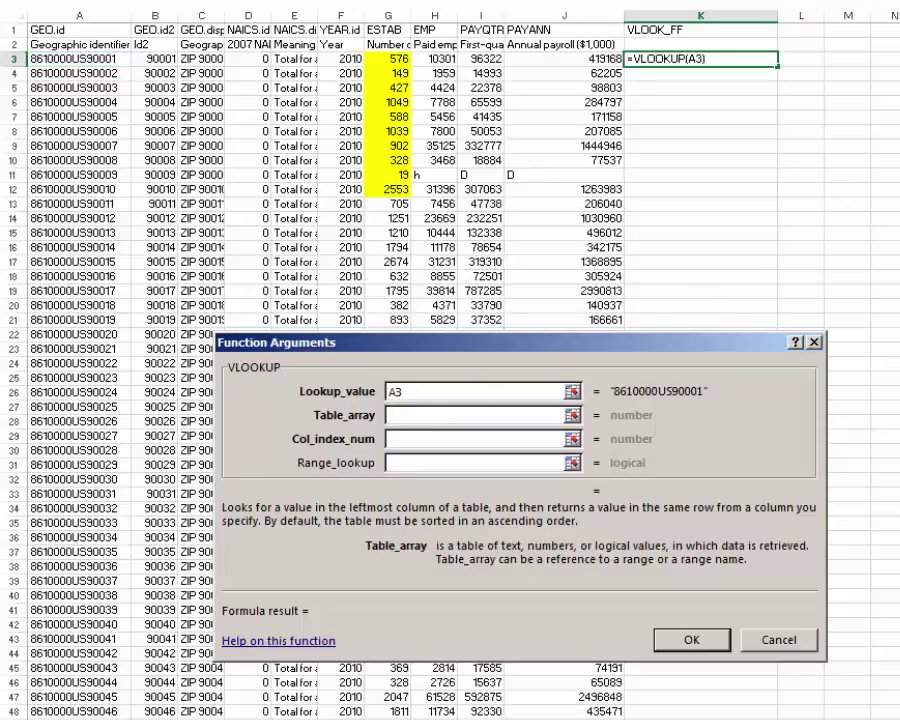
drag(899, 59, 899, 59)
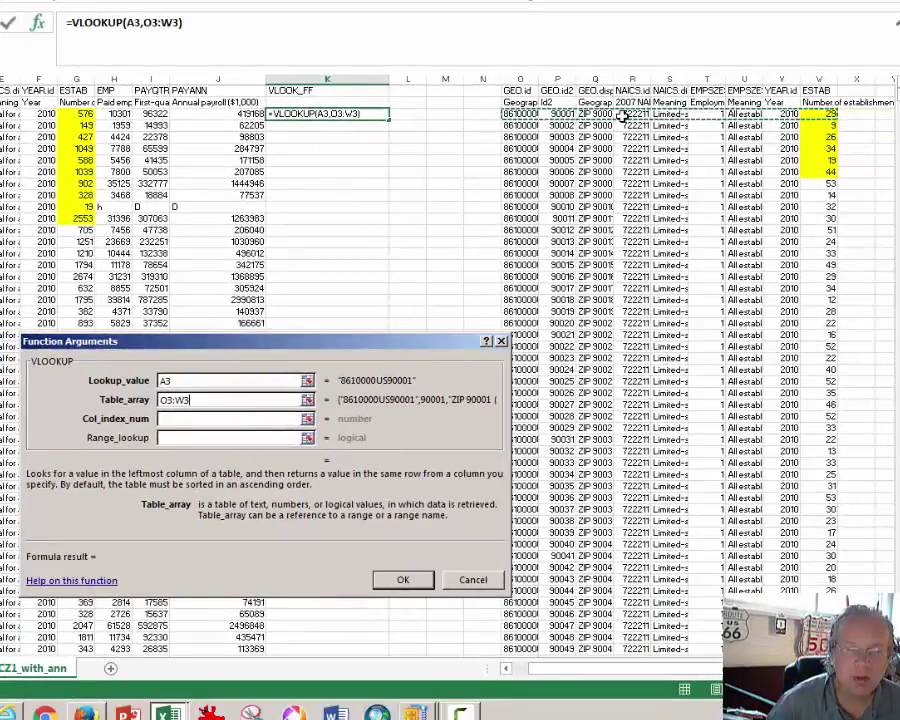
key(shift+Down)
key(shift+Down)
key(shift+Down)
key(shift+Down)
key(shift+Down)
key(shift+Down)
key(shift+Down)
key(shift+Down)
key(shift+Down)
key(shift+Down)
key(shift+Down)
key(shift+Down)
key(shift+Down)
key(shift+Down)
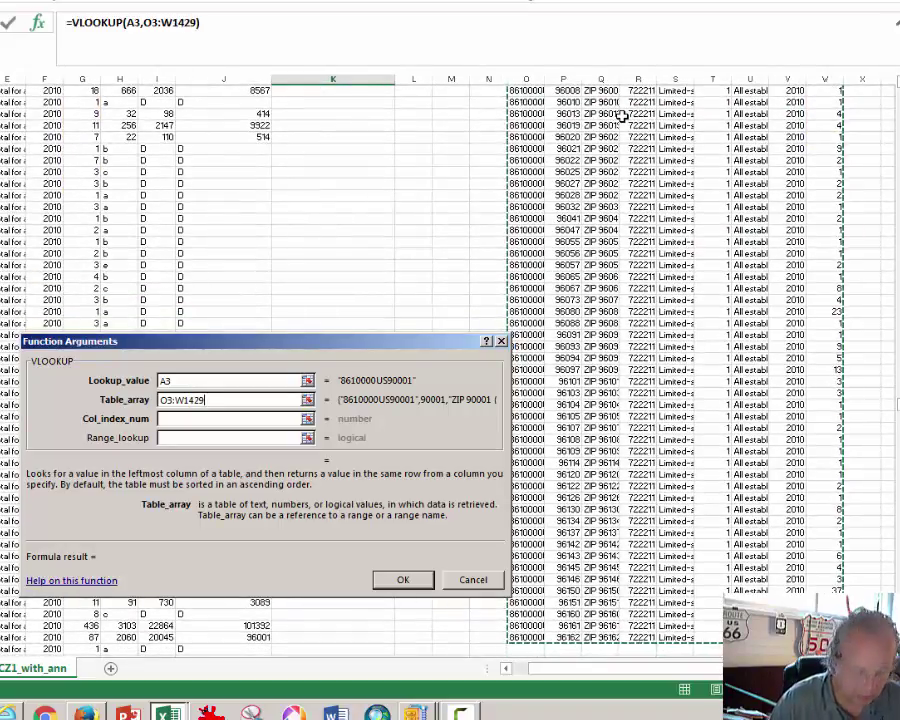
key(F4)
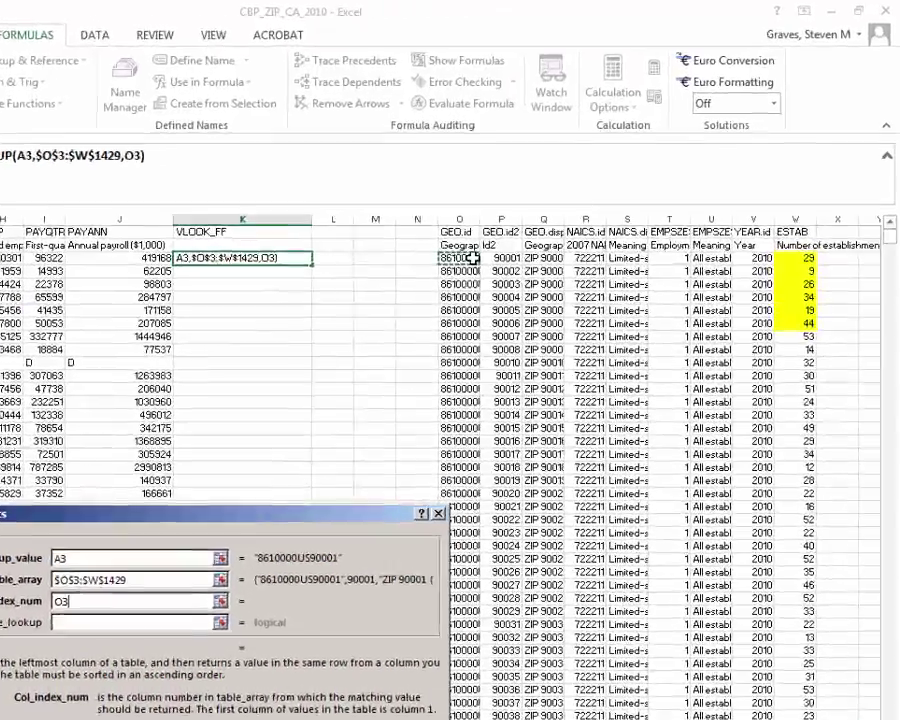
Count the columns from O to W, and set the VLOOKUP column index to 9 and the range lookup to False.
drag(578, 193, 633, 194)
drag(258, 466, 689, 467)
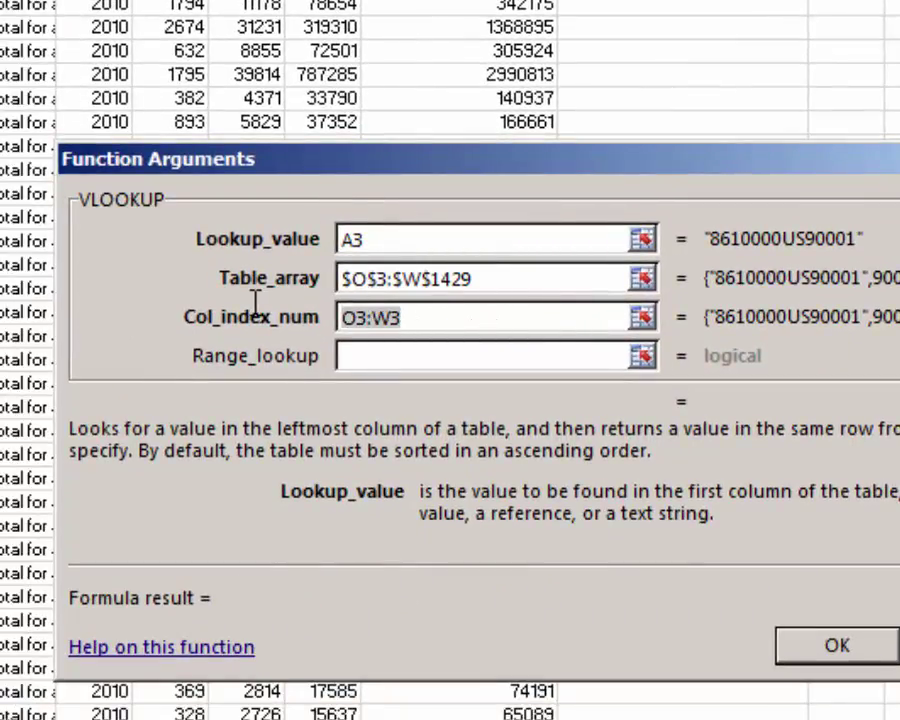
text(9)
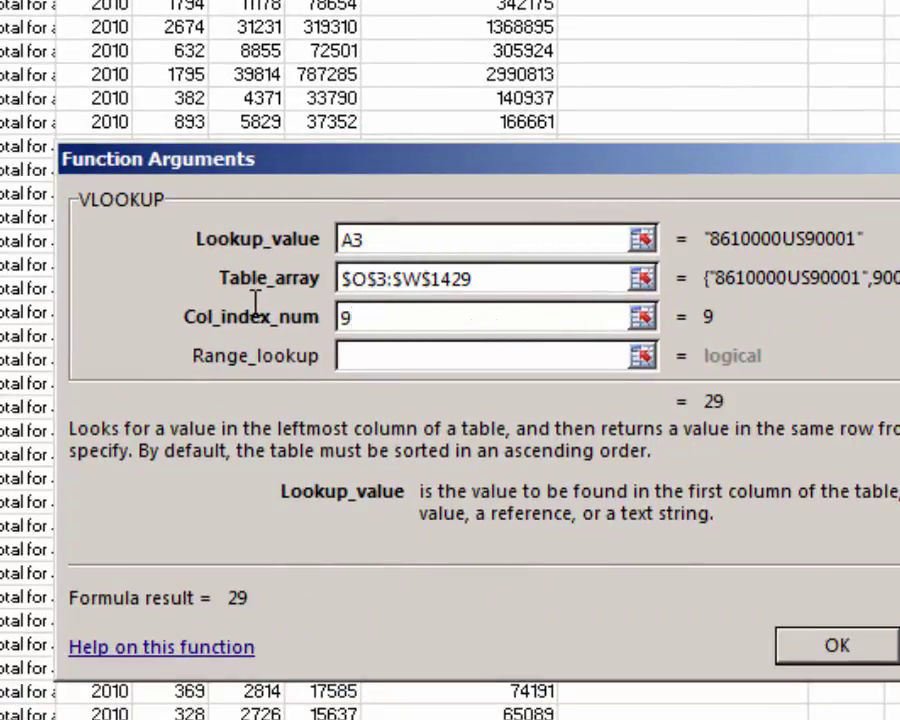
click(374, 354)
text(F)
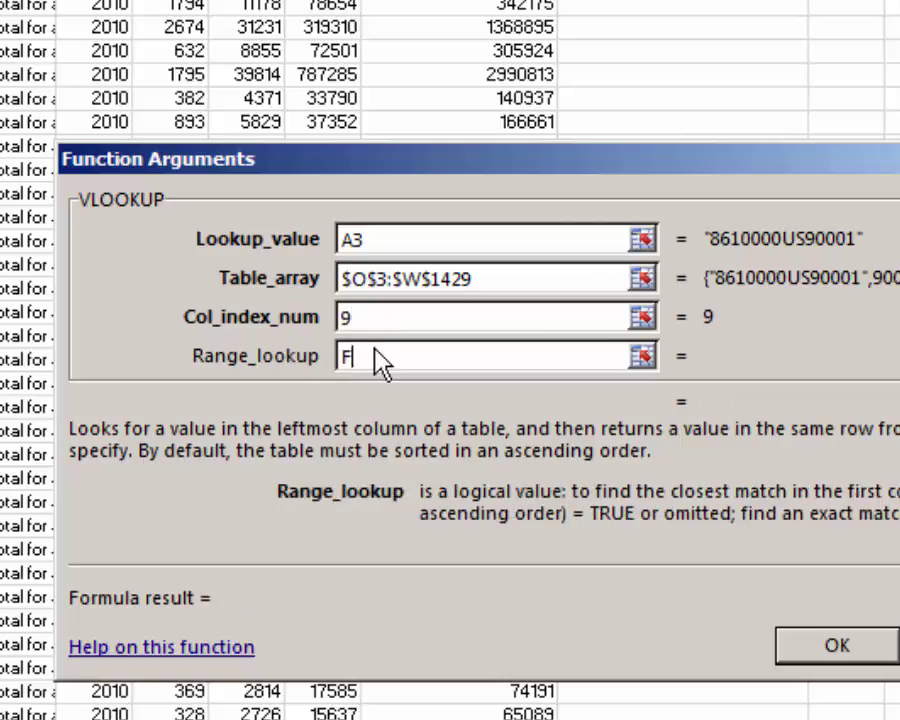
text(alse)
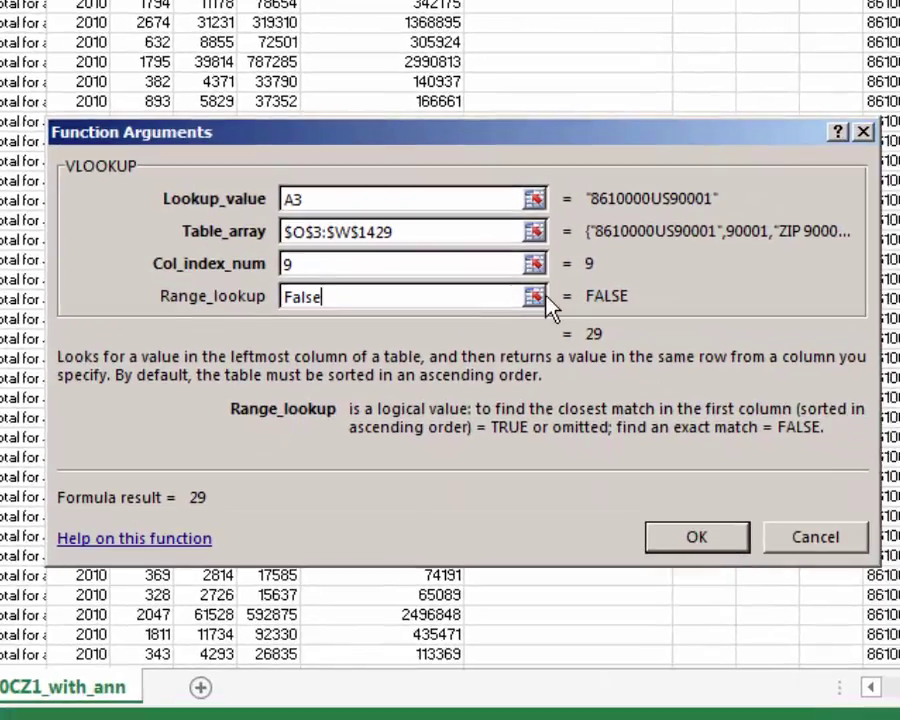
Confirm the VLOOKUP arguments to enter the formula in K3.
click(642, 356)
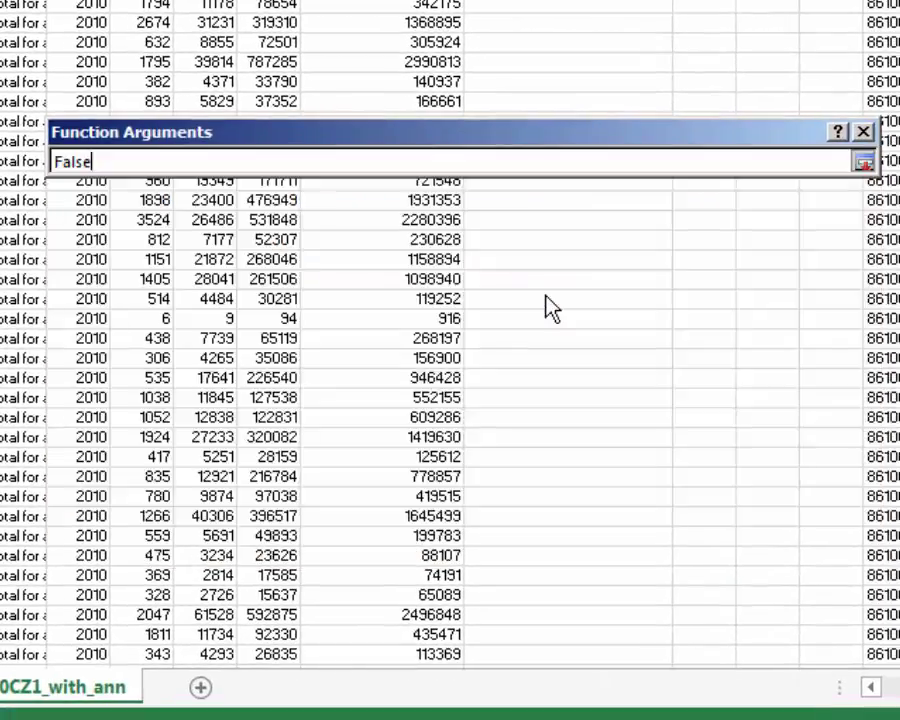
click(863, 162)
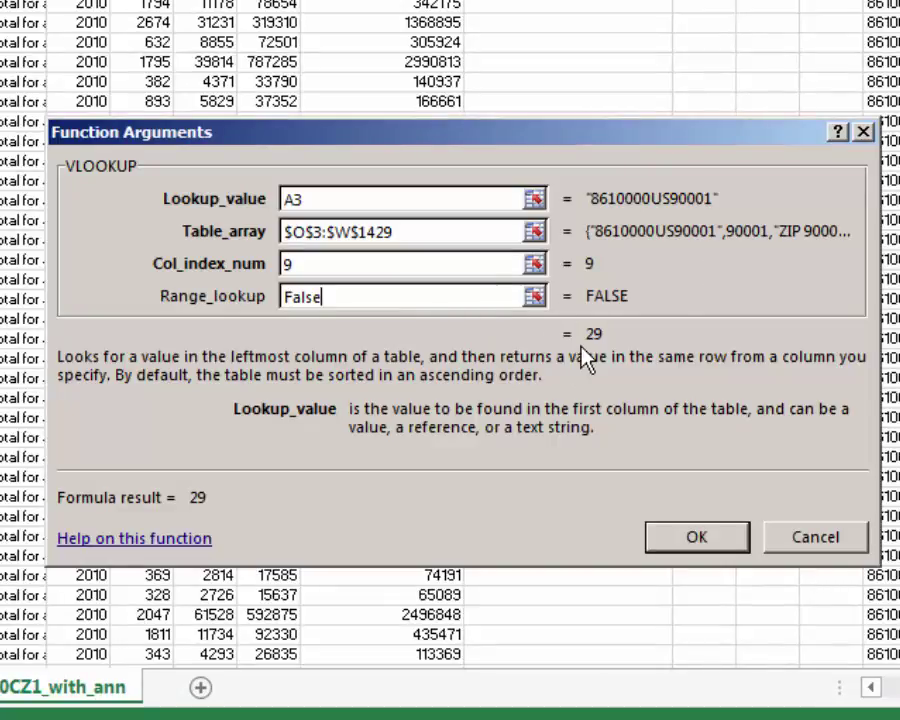
click(695, 540)
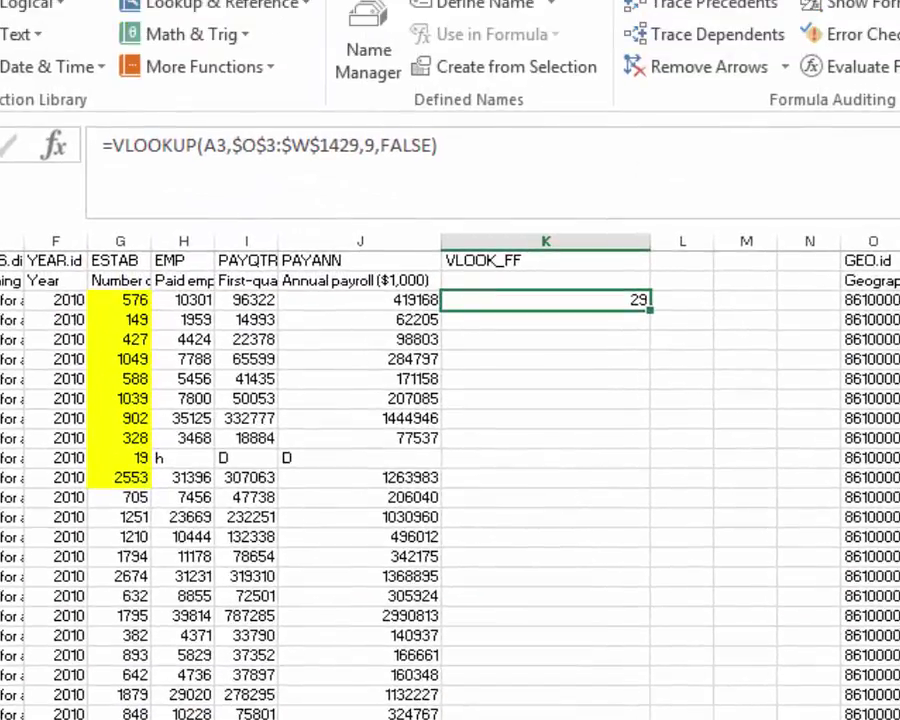
Check the K3 lookup result against the ESTAB value in row 3 of the second table.
key(Home)
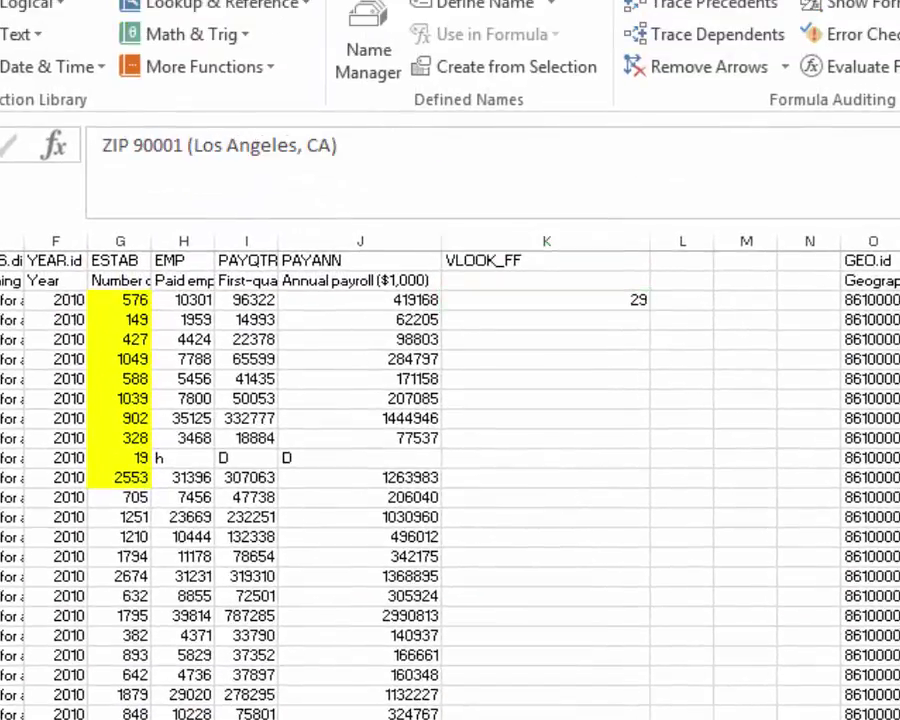
key(Right)
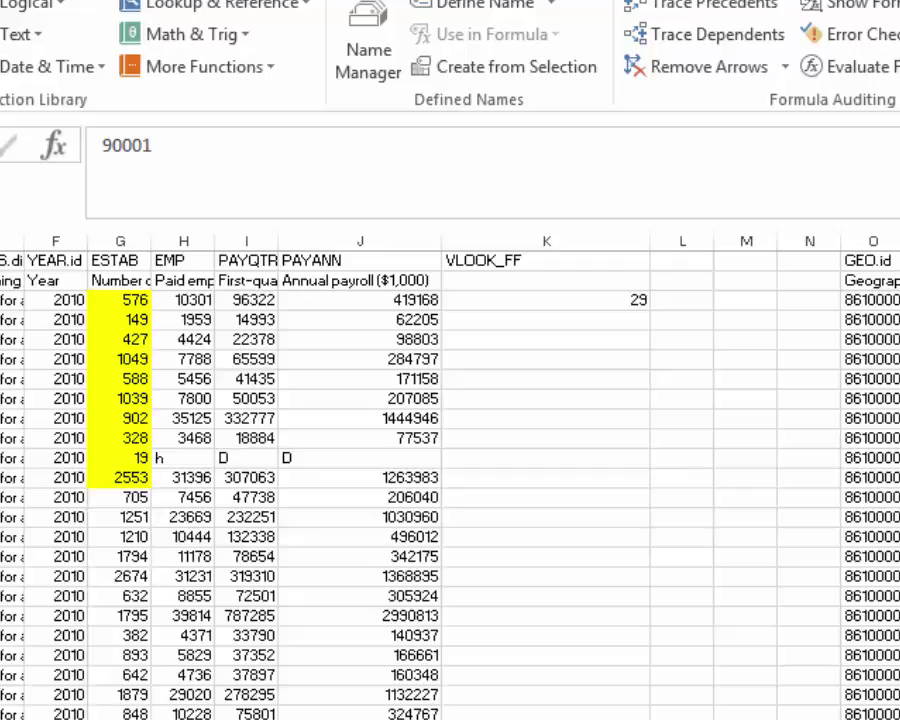
key(Right)
click(885, 304)
key(ctrl+shift+Right)
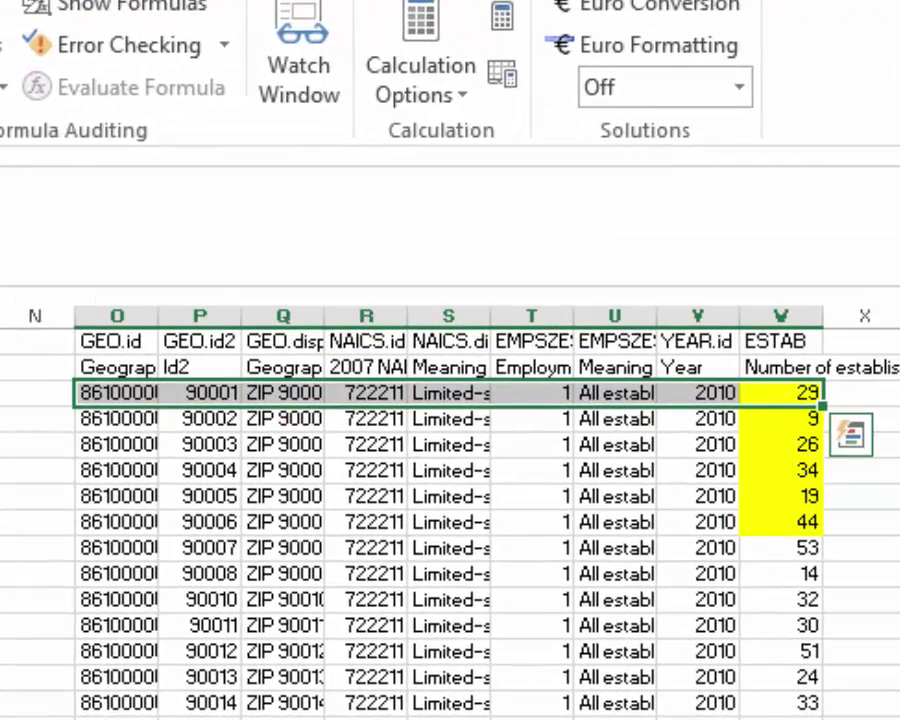
Copy the VLOOKUP formula from K3 down the VLOOK_FF column to the end of the first table.
key(Return)
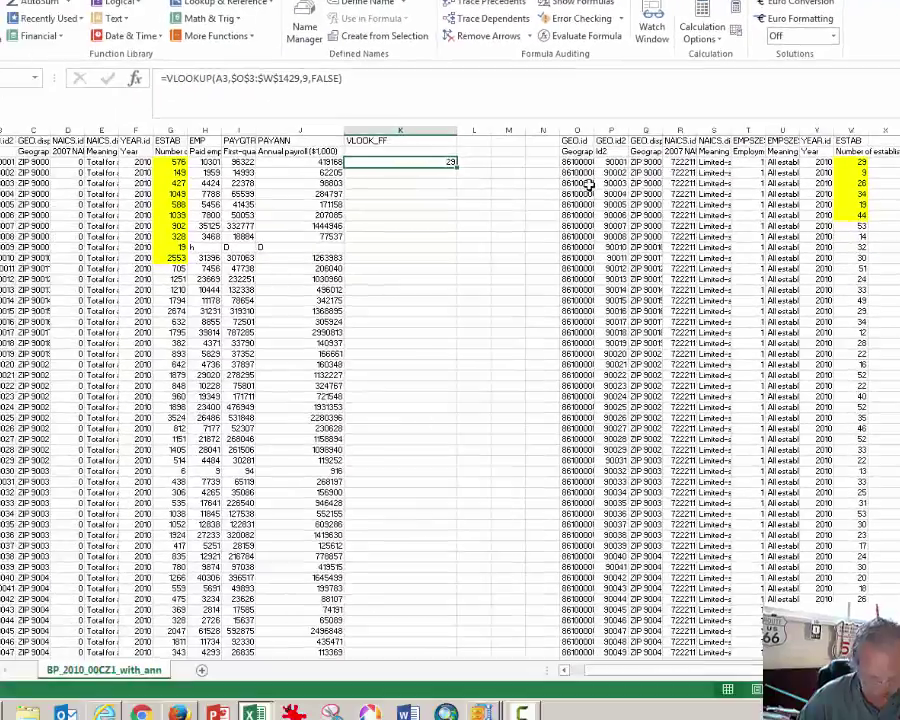
key(ctrl+c)
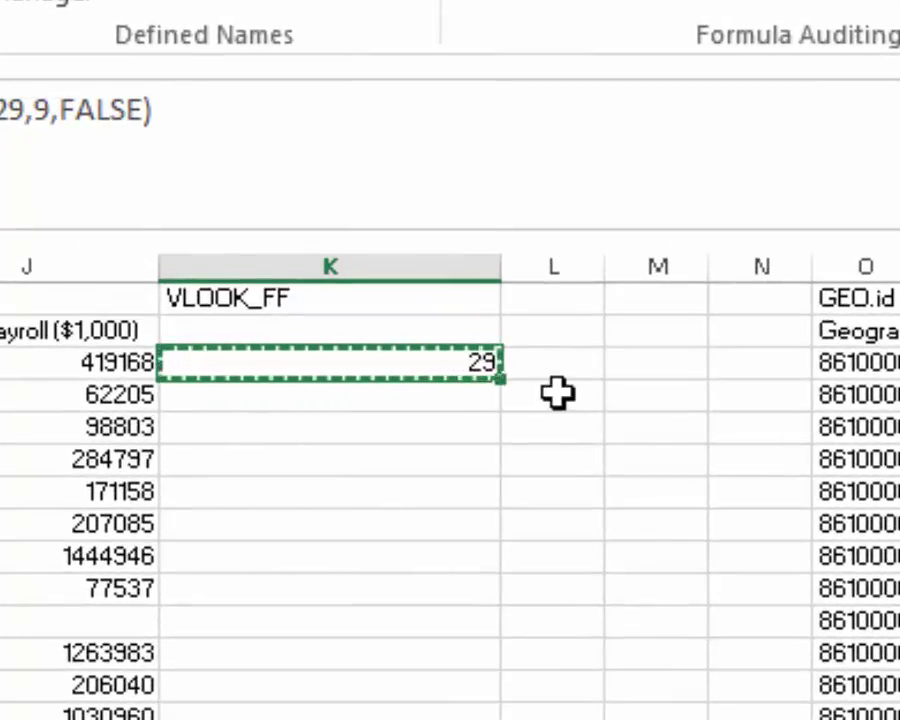
double_click(500, 388)
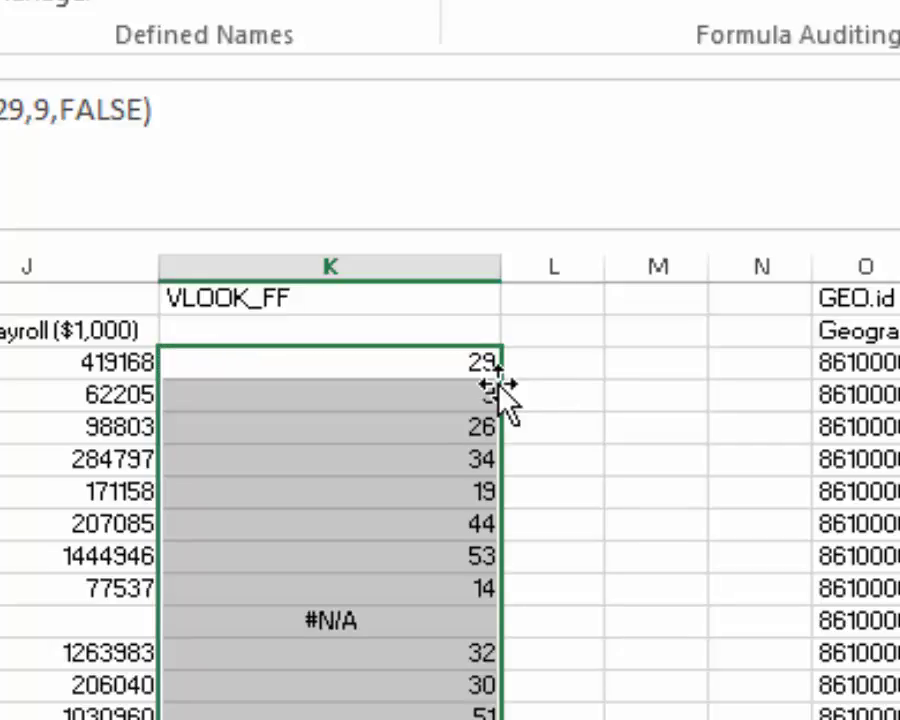
Examine the #N/A result in K11 together with the rest of its row in the first table.
click(330, 620)
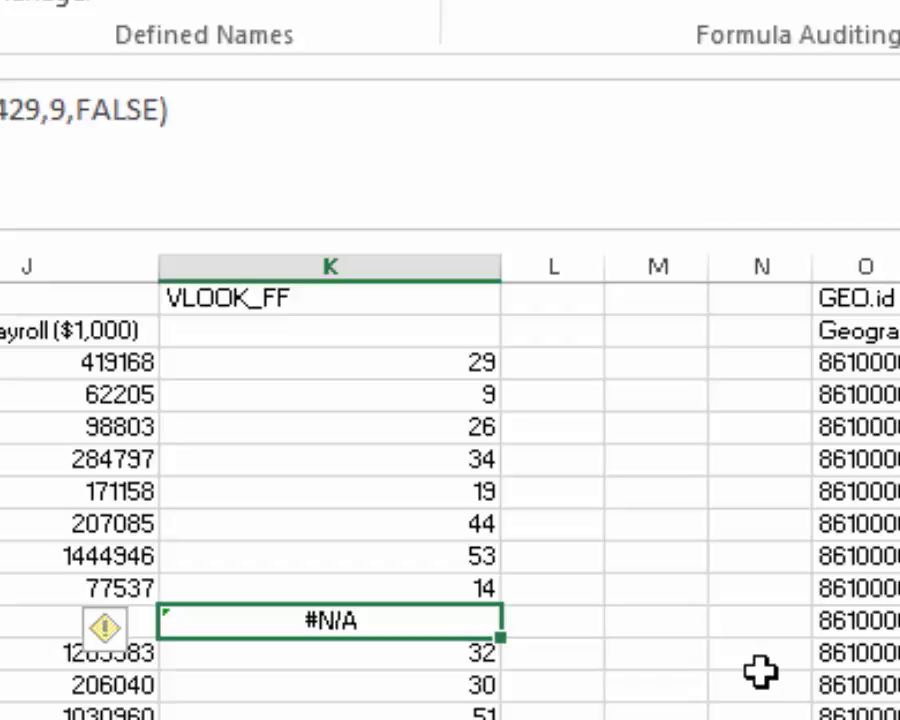
key(shift+Left)
key(shift+Left)
key(shift+Left)
key(shift+Left)
key(shift+Left)
key(shift+Left)
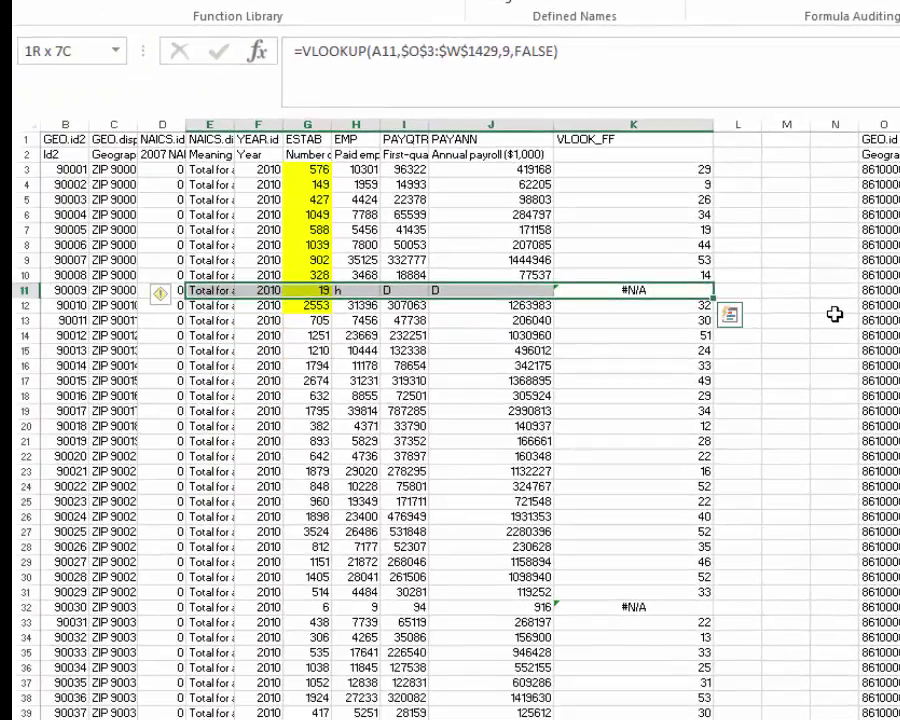
key(Right)
key(Left)
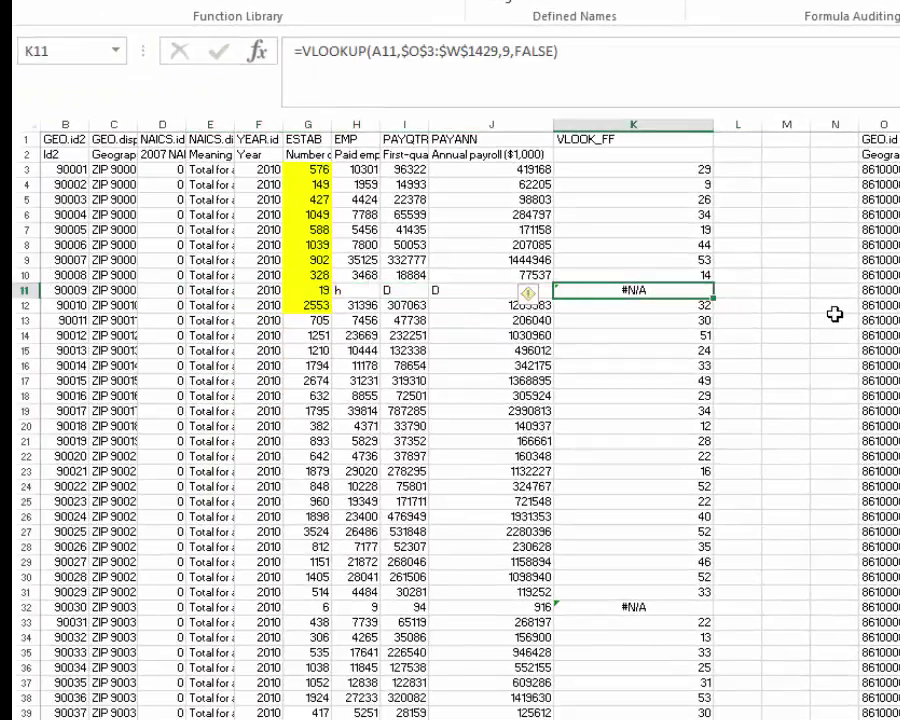
Review the filled VLOOK_FF cells in column K from row 11 up to the header.
key(Up)
key(Up)
key(Up)
key(Up)
key(Up)
key(Up)
key(Up)
key(Up)
key(Up)
key(Up)
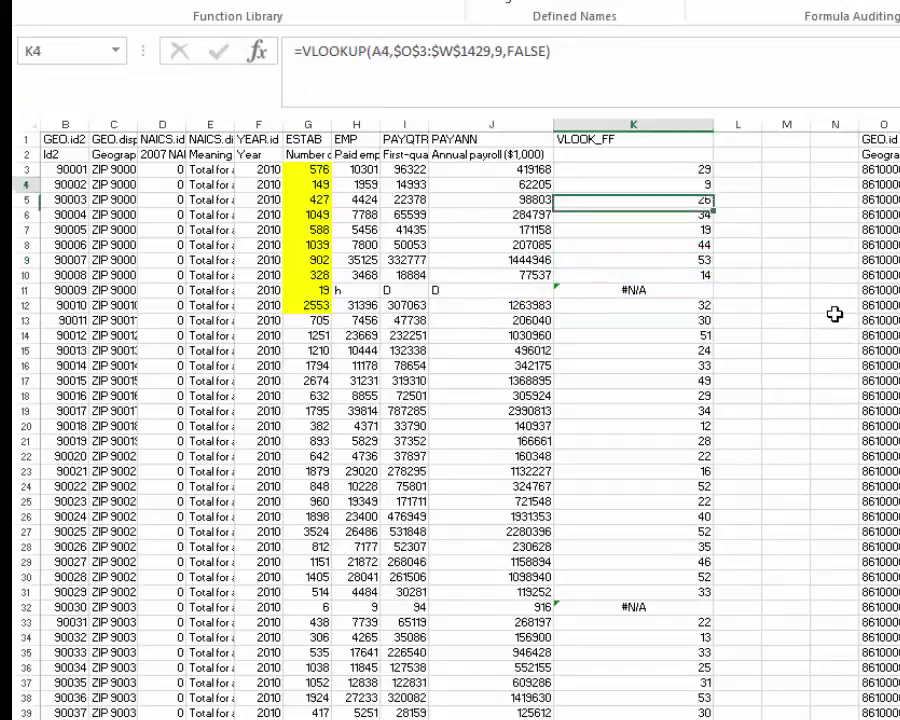
key(Right)
key(Down)
key(Left)
key(Down)
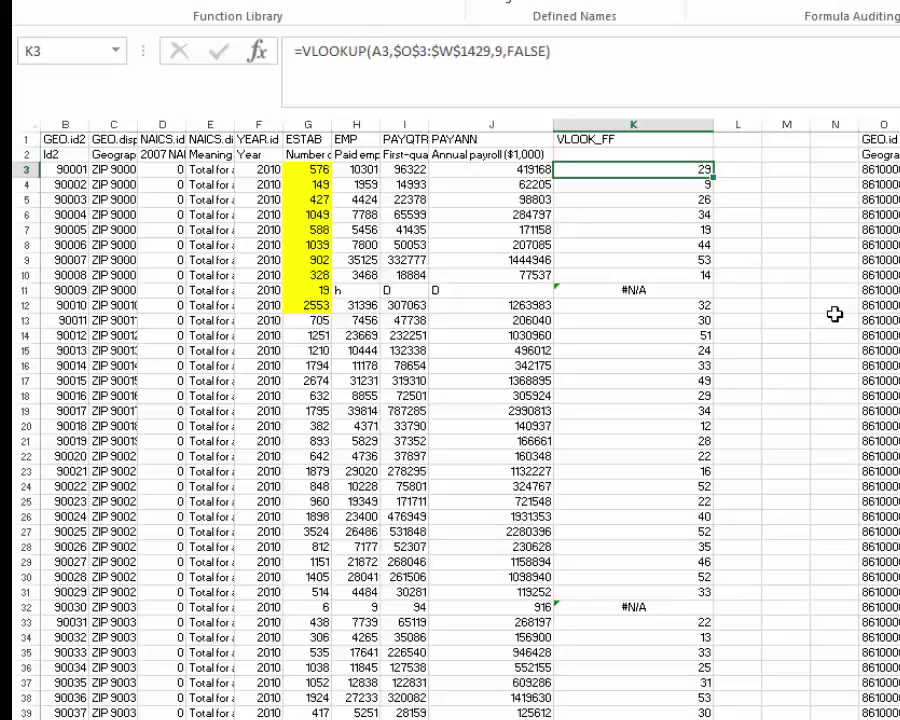
key(Up)
key(Up)
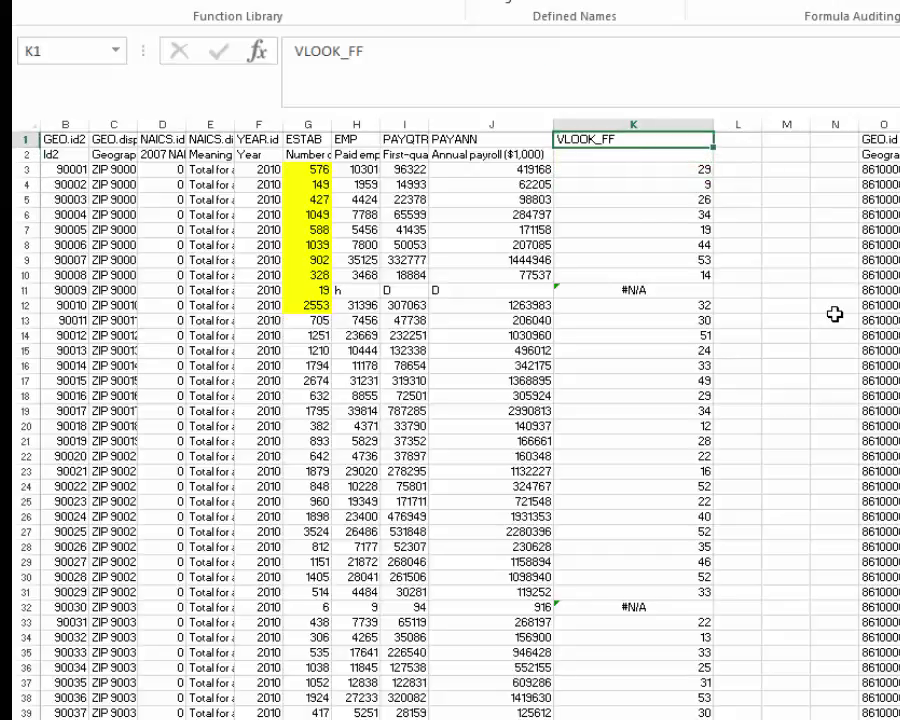
Delete row 2 with the descriptive column labels, and slightly widen the empty column L.
key(Down)
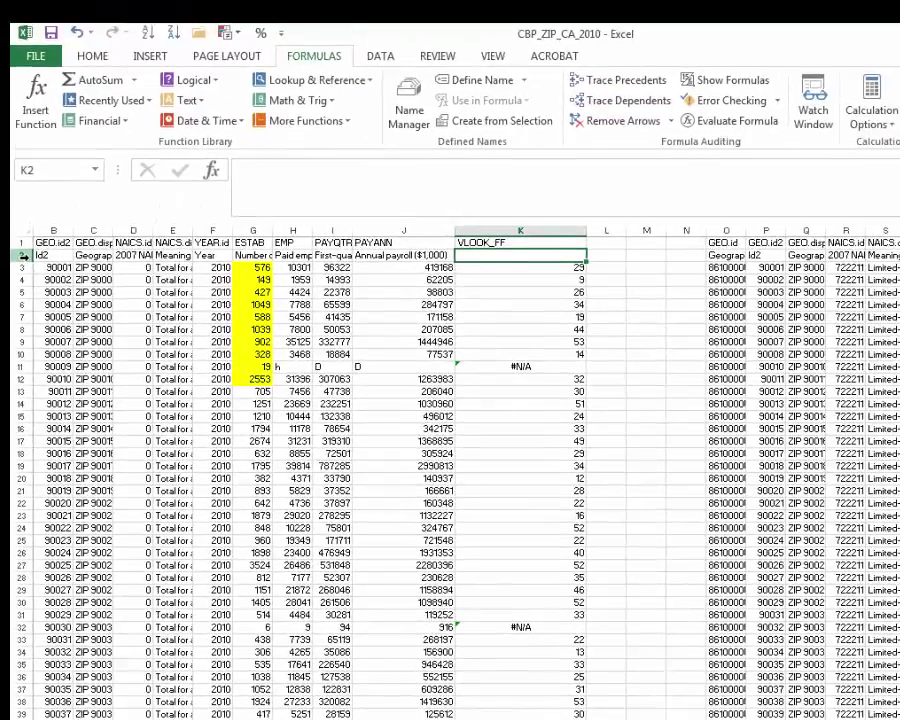
click(23, 255)
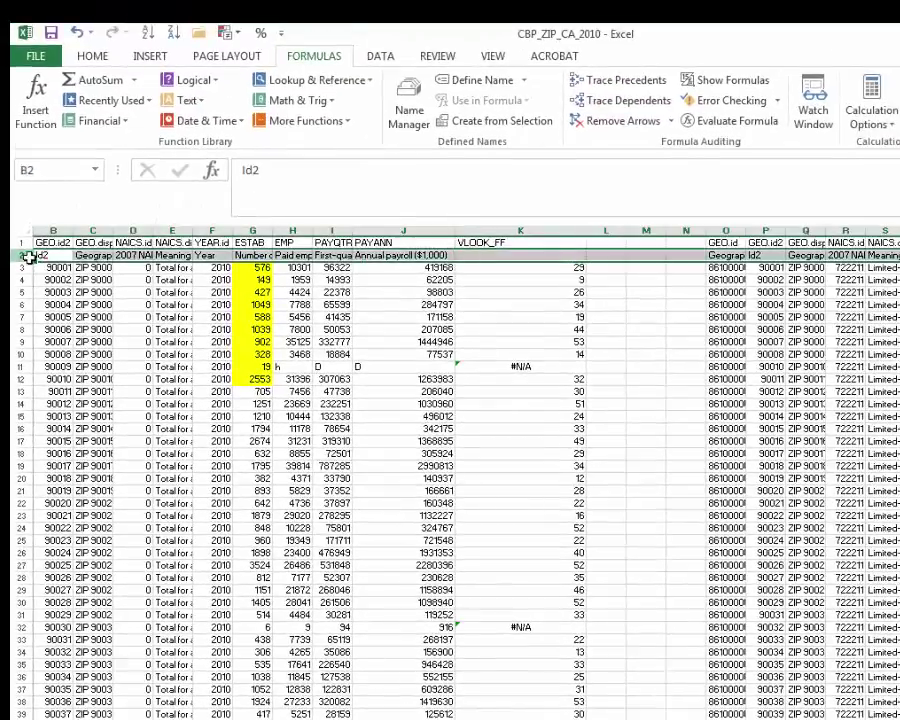
click(112, 58)
click(846, 88)
click(520, 280)
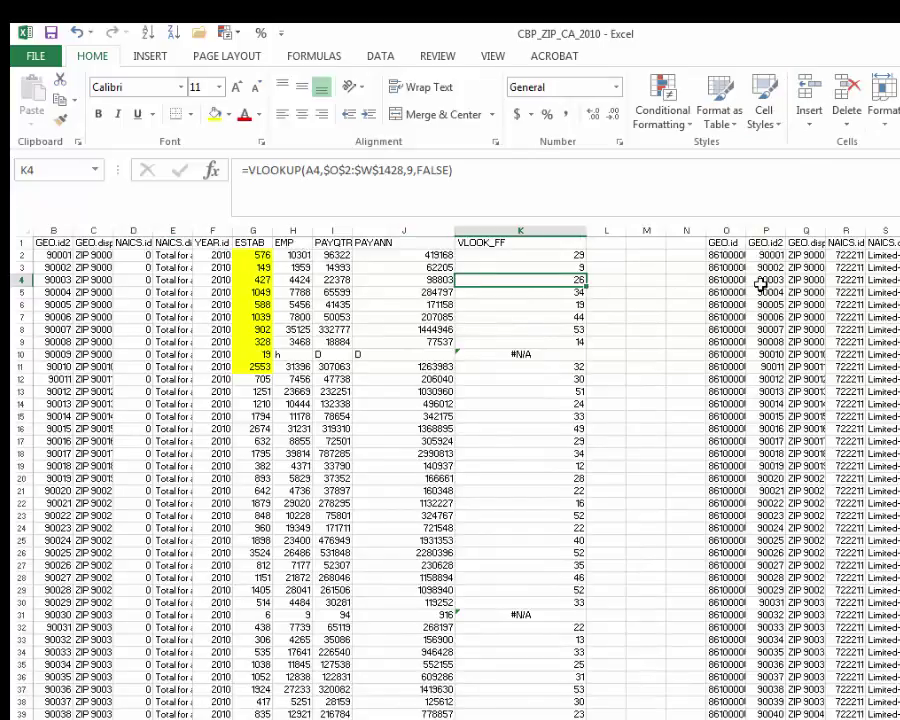
drag(626, 230, 657, 226)
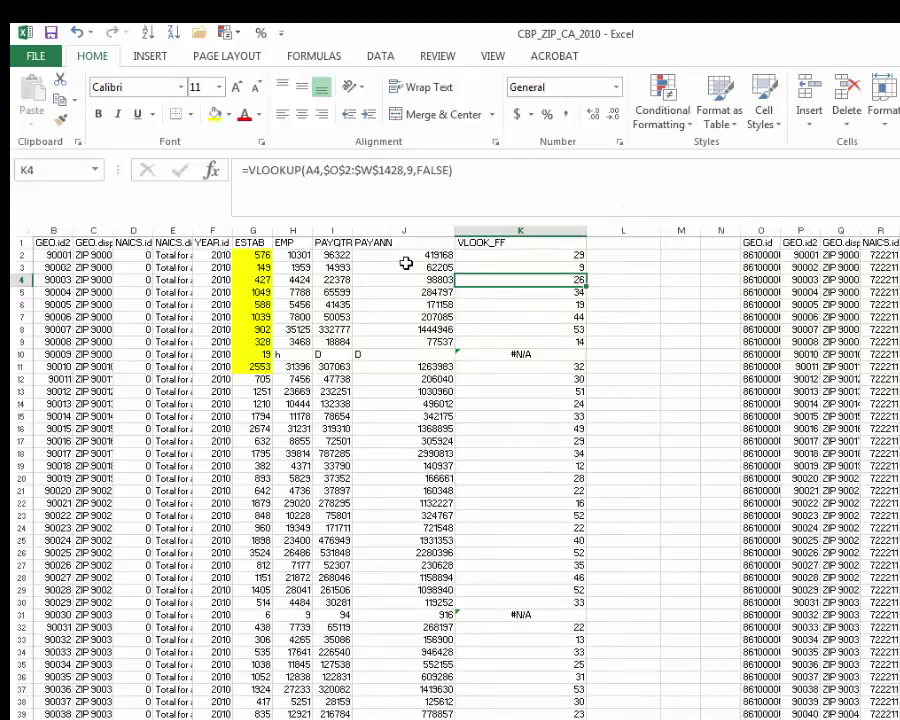
click(406, 264)
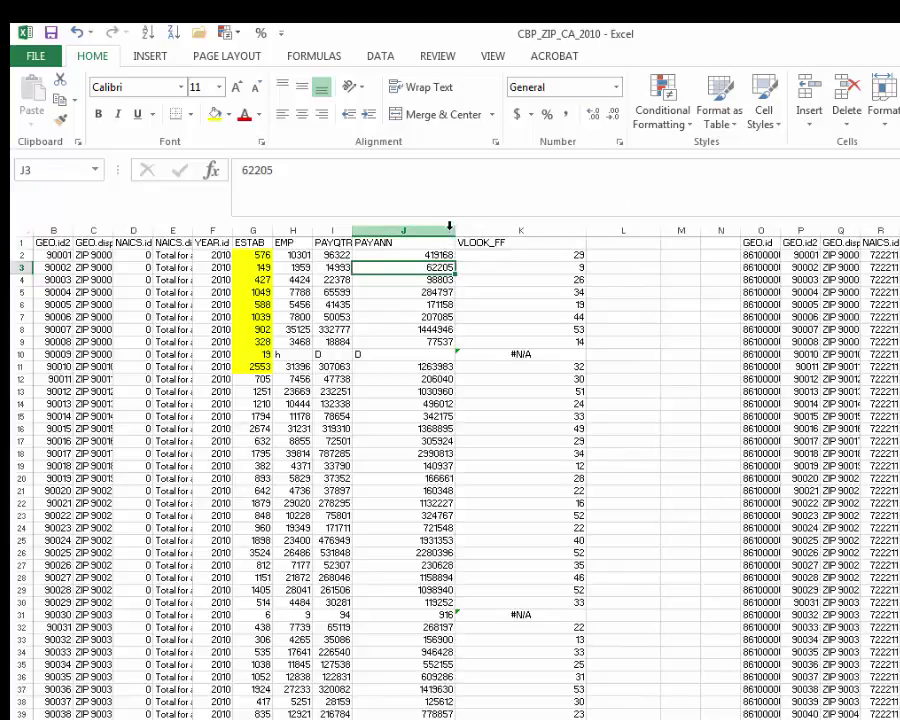
Sort the first table by the VLOOK_FF column in ascending order.
click(520, 255)
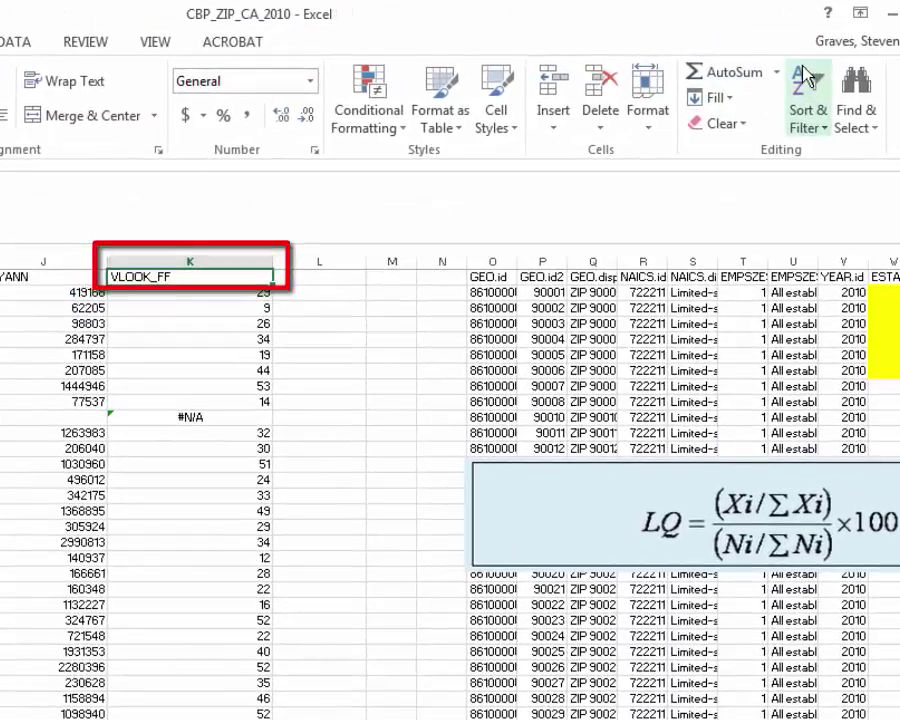
click(884, 84)
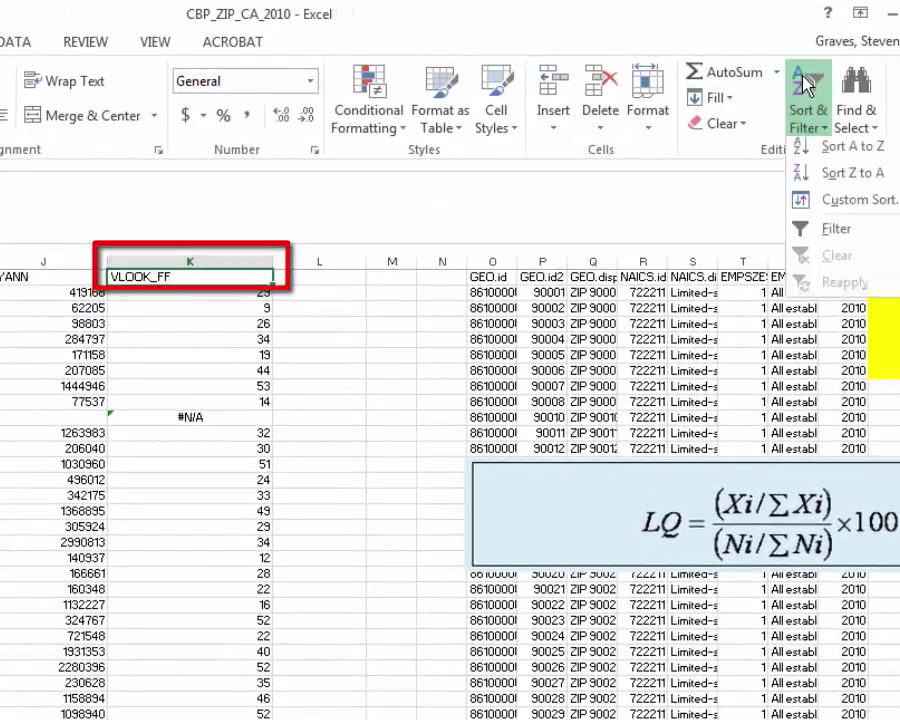
click(800, 148)
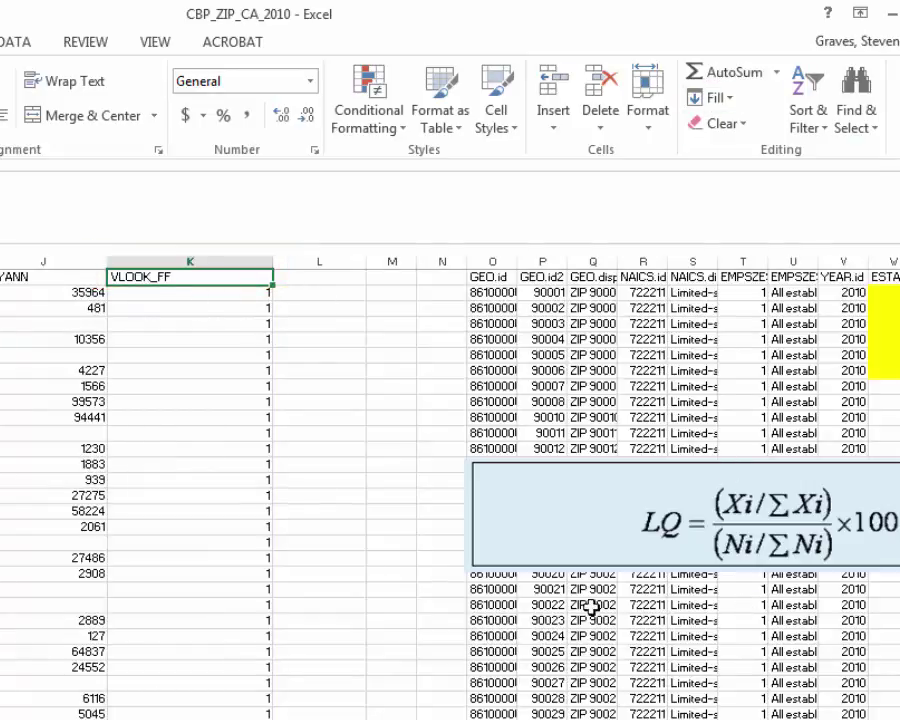
Clear the block of #N/A results in column K, from K2476 up to the first #N/A row.
click(227, 340)
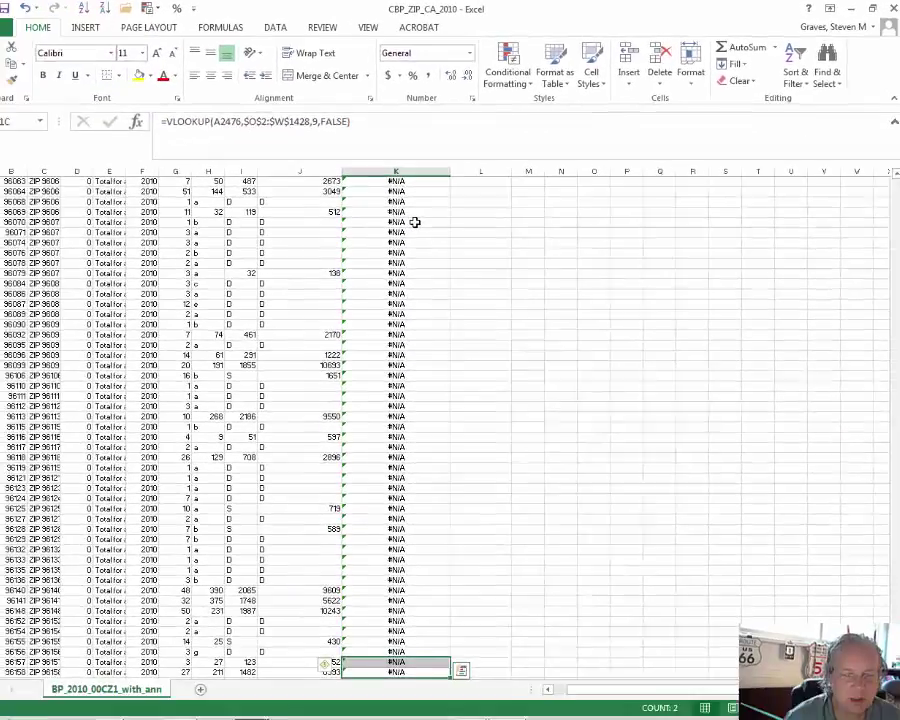
key(shift+Up)
key(shift+Up)
key(shift+Up)
key(shift+Up)
key(shift+Up)
key(shift+Up)
key(shift+Up)
key(shift+Up)
key(shift+Up)
key(shift+Up)
key(shift+Up)
key(shift+Up)
key(shift+Up)
key(shift+Up)
key(shift+Up)
key(shift+Up)
key(shift+Up)
key(shift+Up)
key(shift+Up)
key(shift+Up)
key(shift+Page_Up)
key(shift+Page_Up)
key(shift+Page_Up)
key(shift+Page_Up)
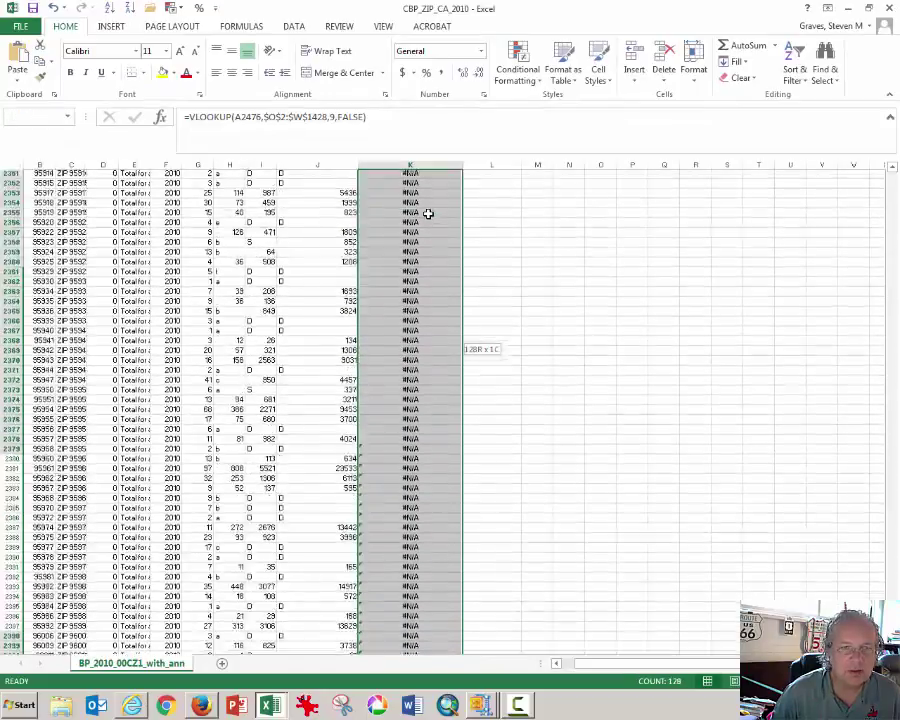
key(shift+Page_Up)
key(shift+Page_Up)
key(shift+Page_Up)
key(shift+Page_Up)
key(shift+Page_Up)
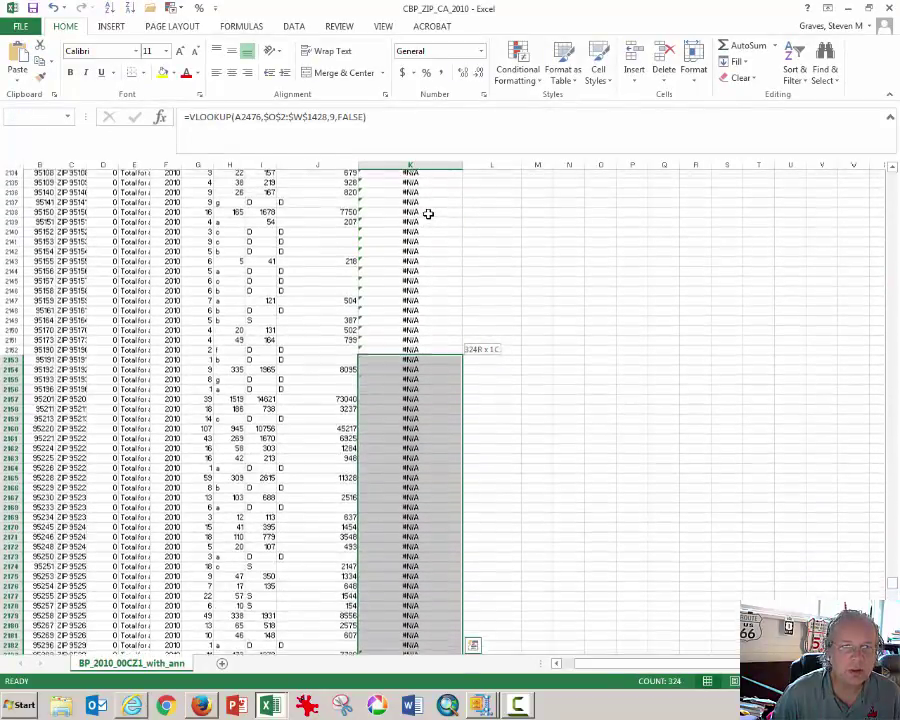
key(shift+Page_Up)
key(shift+Page_Up)
key(shift+Page_Up)
key(shift+Page_Up)
key(shift+Page_Up)
key(shift+Page_Up)
key(shift+Page_Up)
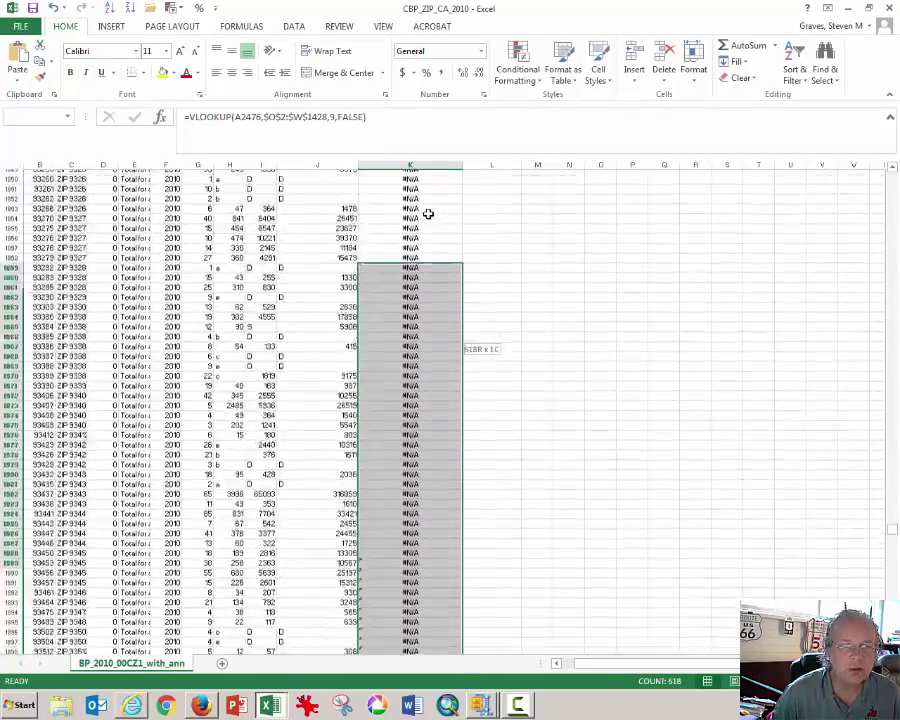
key(shift+Page_Up)
key(shift+Page_Up)
key(shift+Page_Up)
key(shift+Page_Up)
key(shift+Page_Up)
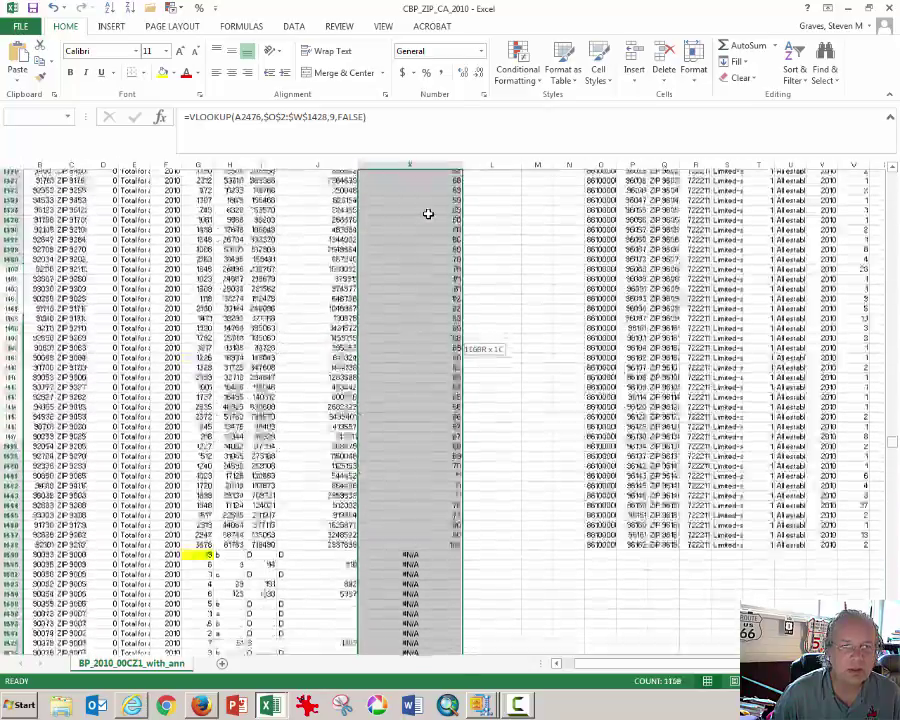
key(shift+Down)
key(shift+Down)
key(shift+Down)
key(shift+Down)
key(shift+Down)
key(shift+Down)
key(shift+Down)
key(shift+Down)
key(shift+Down)
key(Delete)
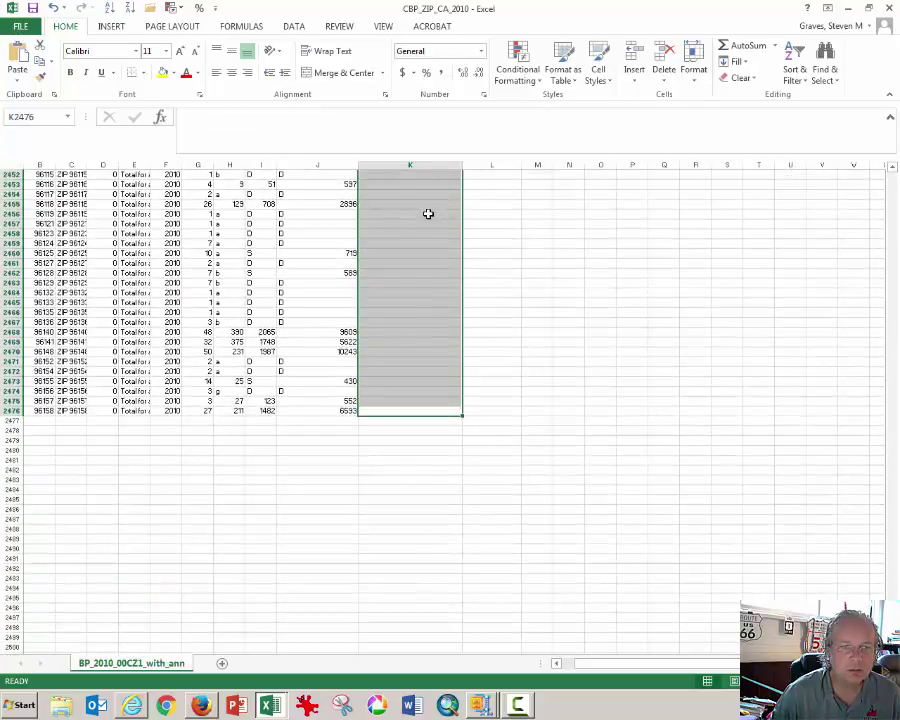
Enter 0 in K2476 and fill it up through the cleared cells of column K.
key(Up)
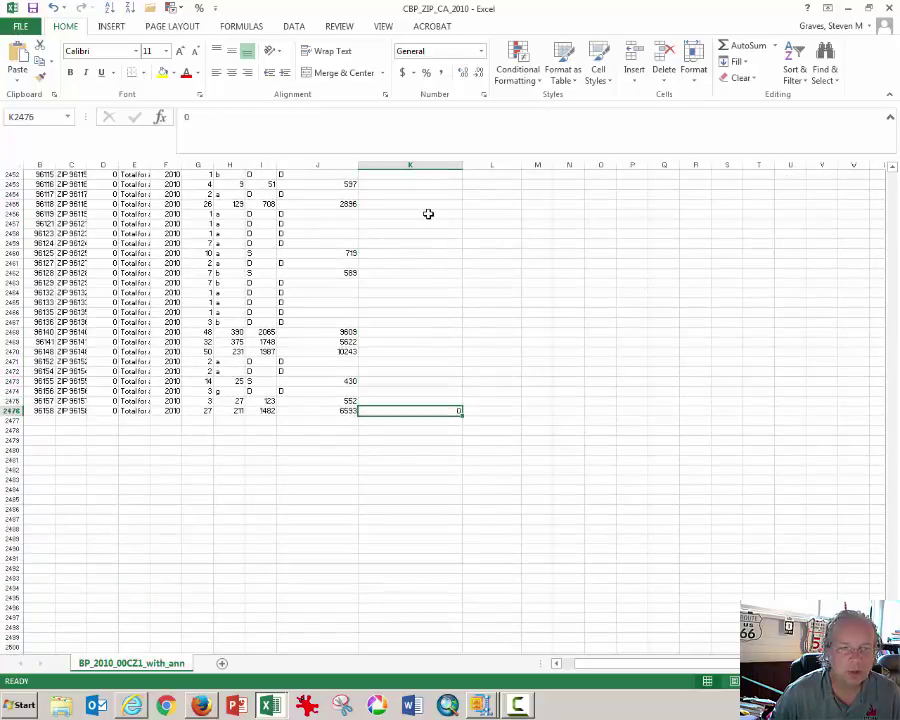
key(ctrl+shift+Up)
key(Return)
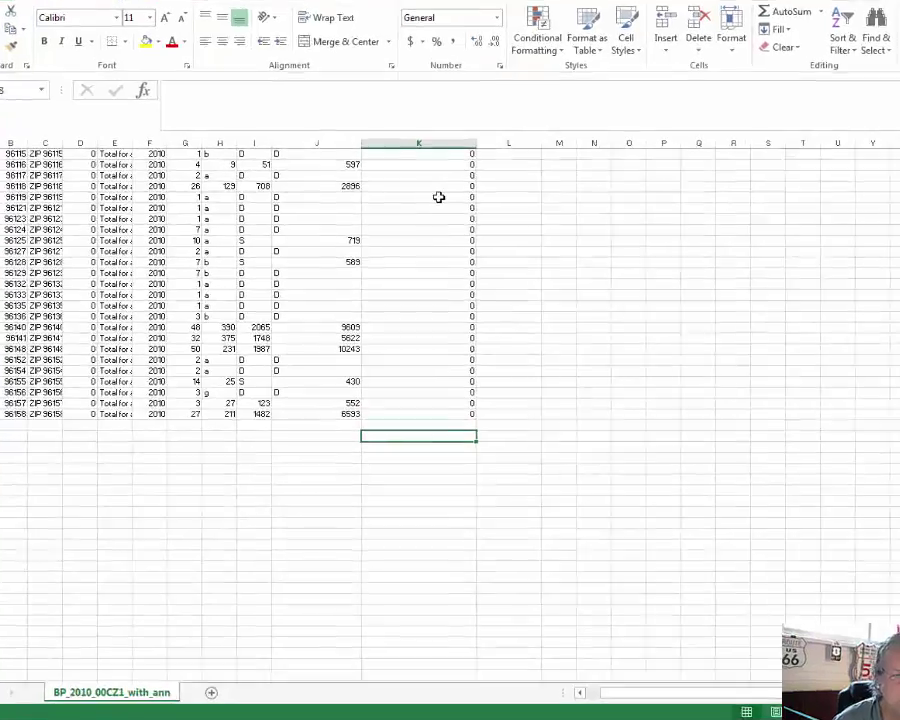
Enter a SUM formula in K2478 that totals the VLOOK_FF values from K2 to K2476.
text(=sum()
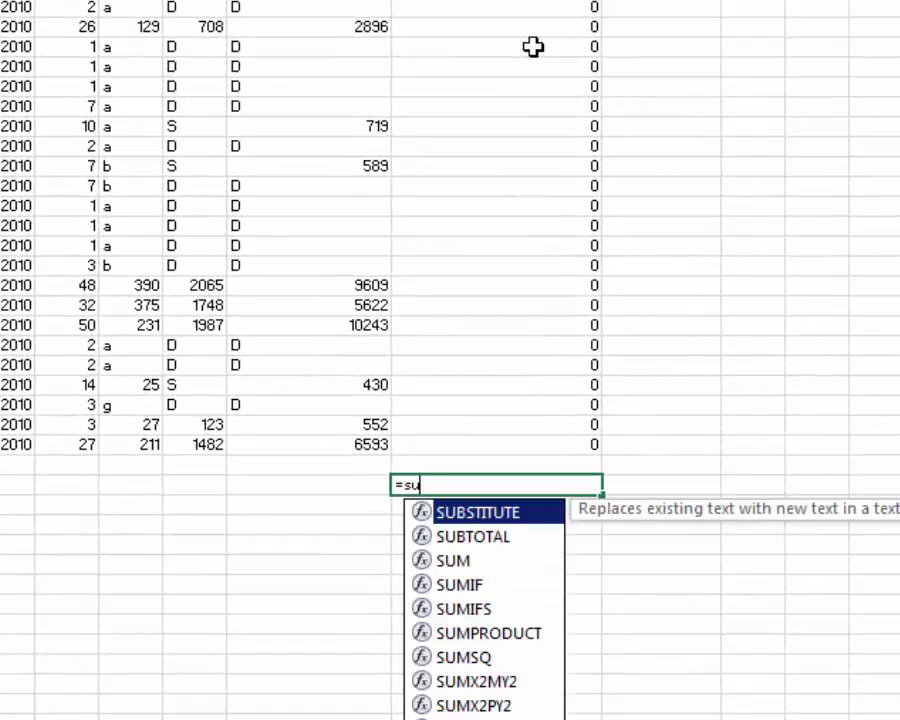
key(Up)
key(Up)
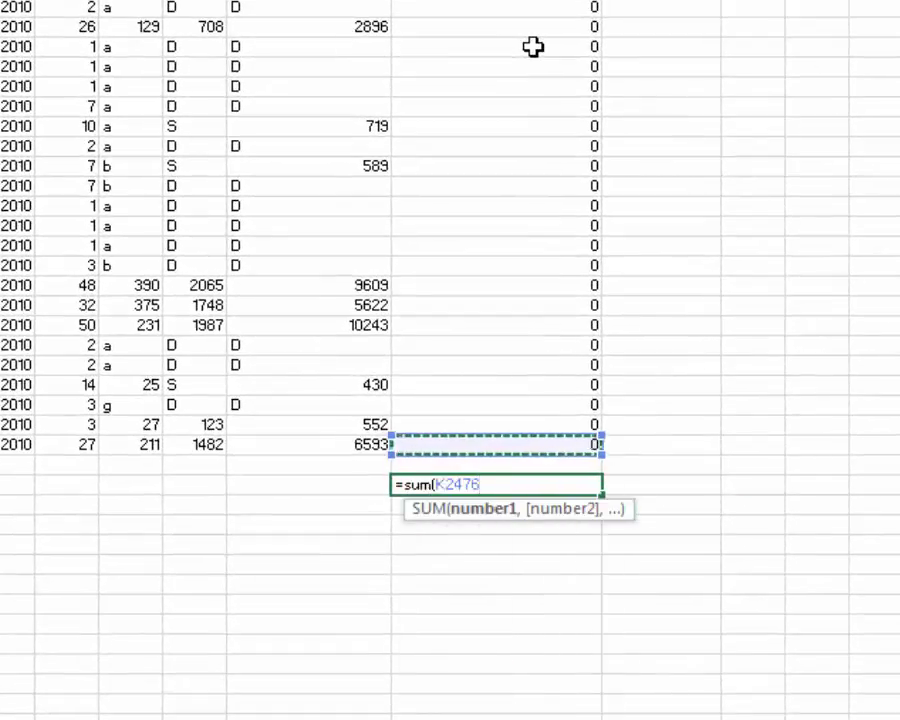
key(ctrl+shift+Up)
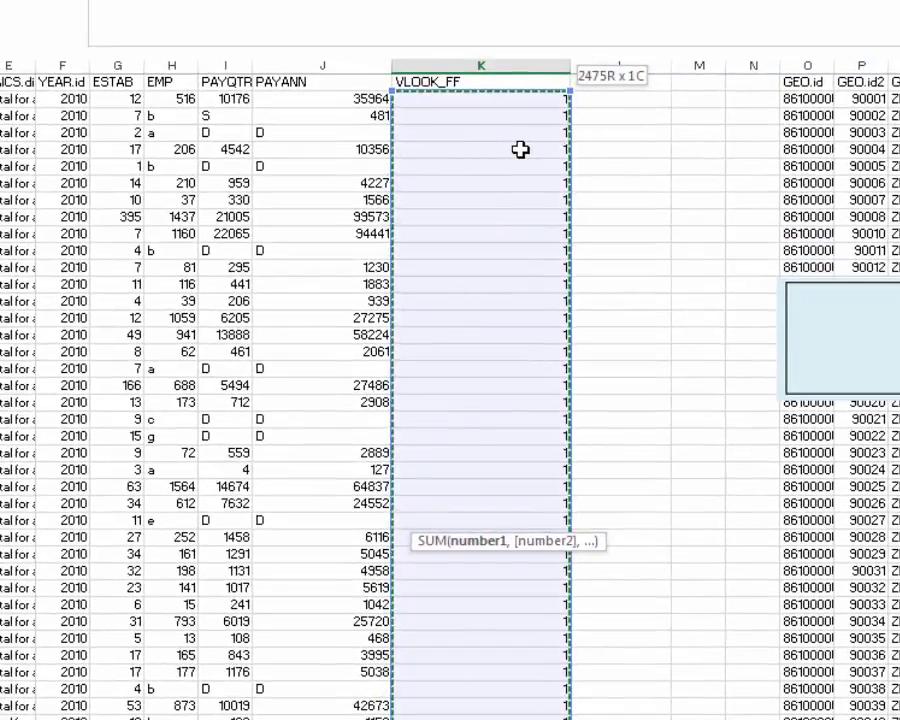
key(Return)
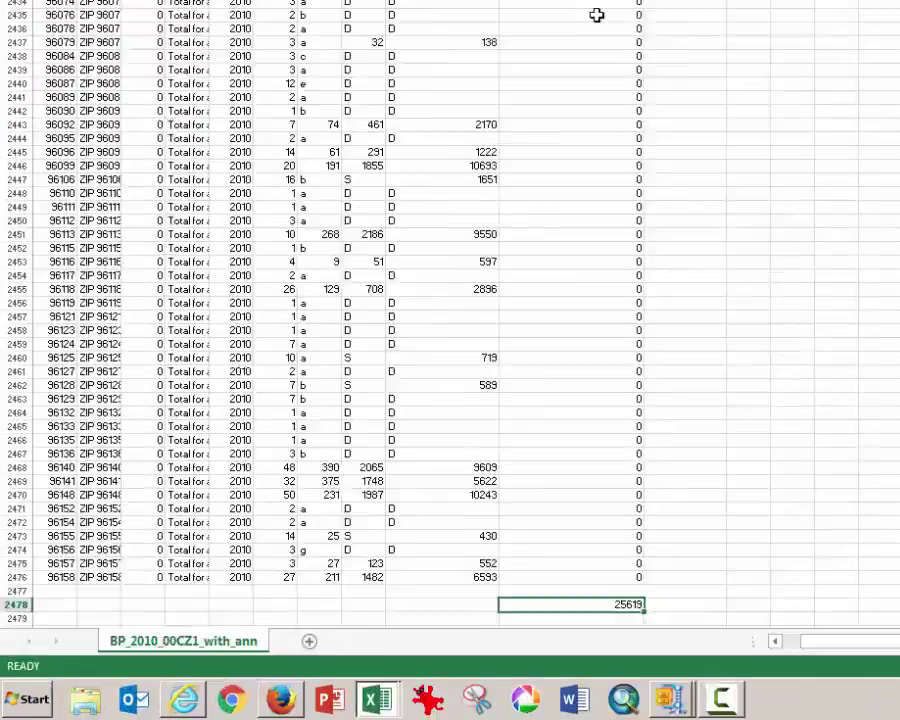
Copy the SUM formula from K2478 into G2478 through J2478.
key(ctrl+c)
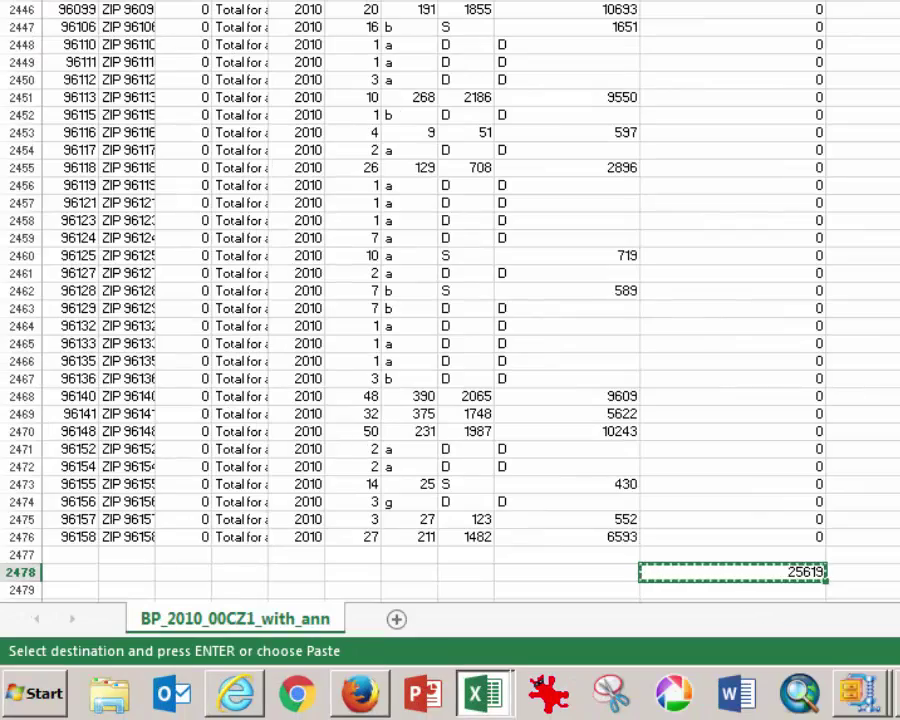
key(Left)
key(Left)
key(Left)
key(Left)
key(Left)
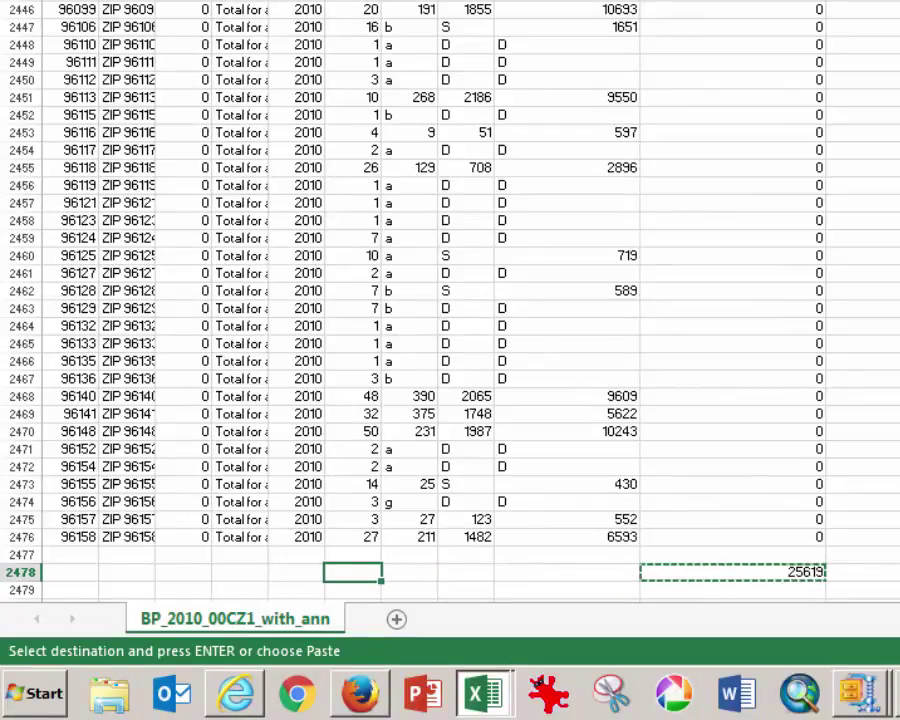
key(shift+Right)
key(shift+Right)
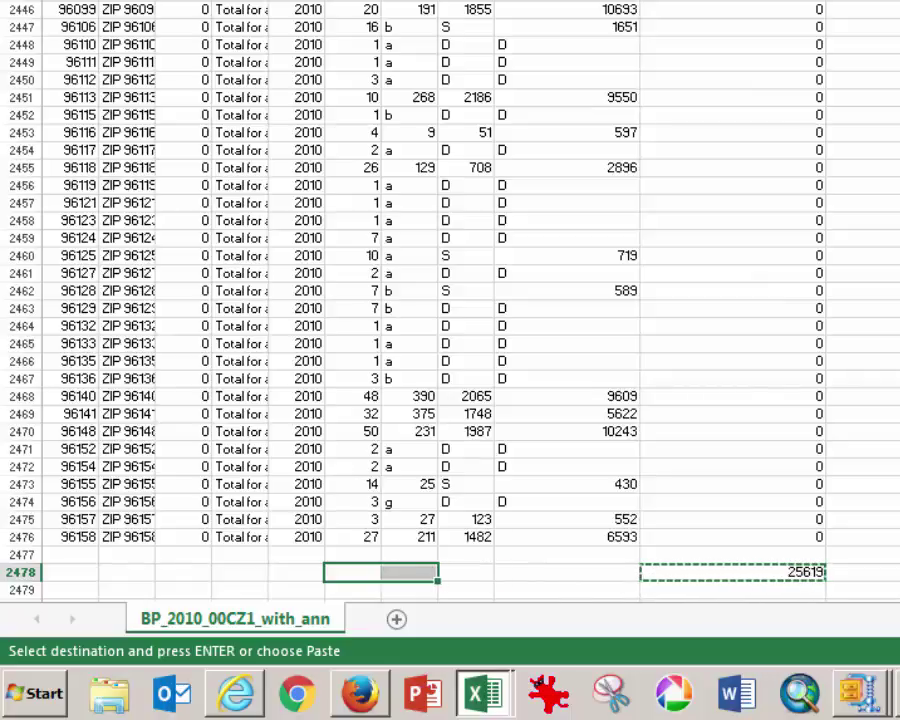
key(shift+Right)
key(Return)
Fill the ESTAB column with yellow from its total in G2478 up to the header in G1.
key(Up)
key(Down)
key(Up)
key(Down)
key(ctrl+shift+Up)
key(ctrl+shift+Up)
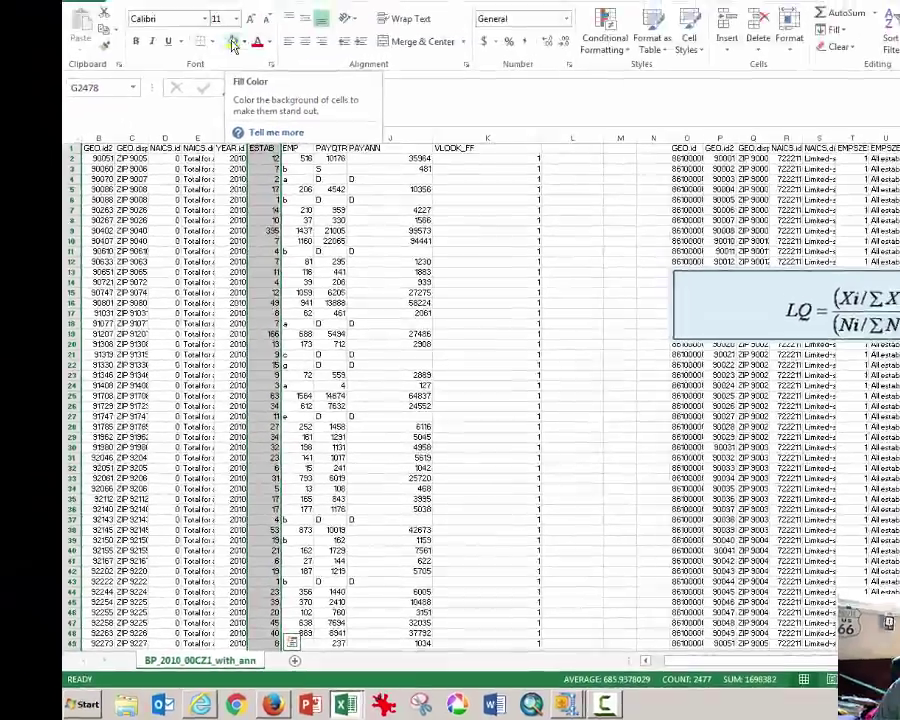
click(232, 45)
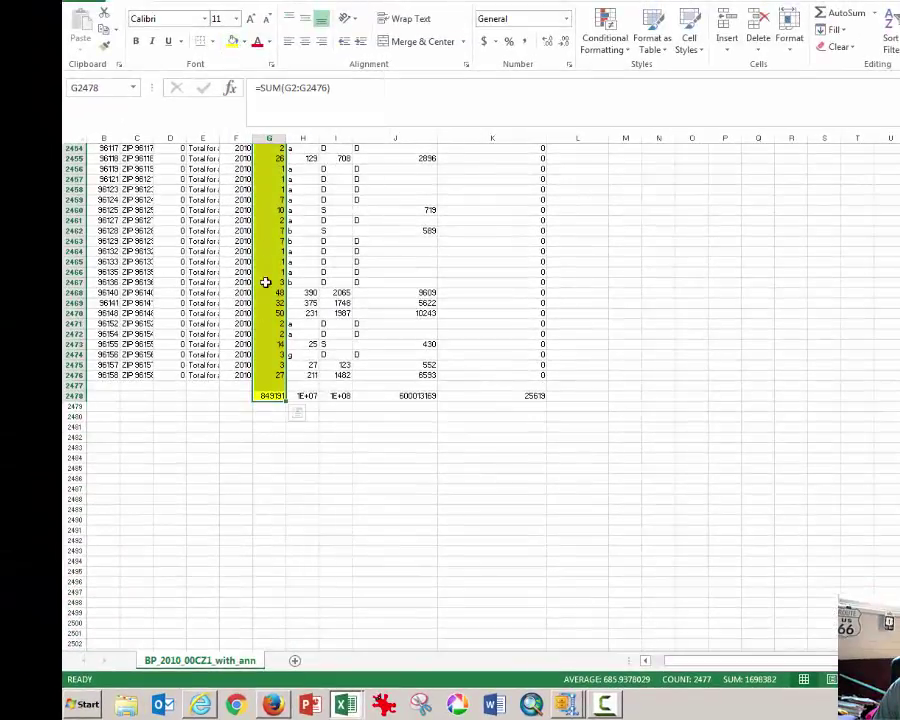
click(265, 336)
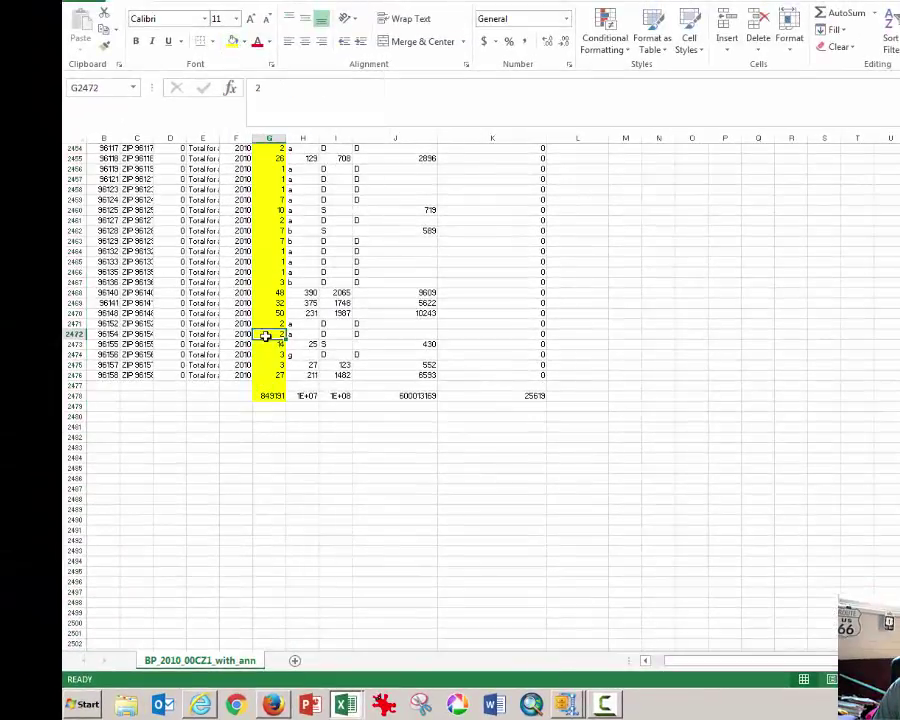
Fill the VLOOK_FF column with light green from its total in K2478 up to the header in K1.
click(524, 397)
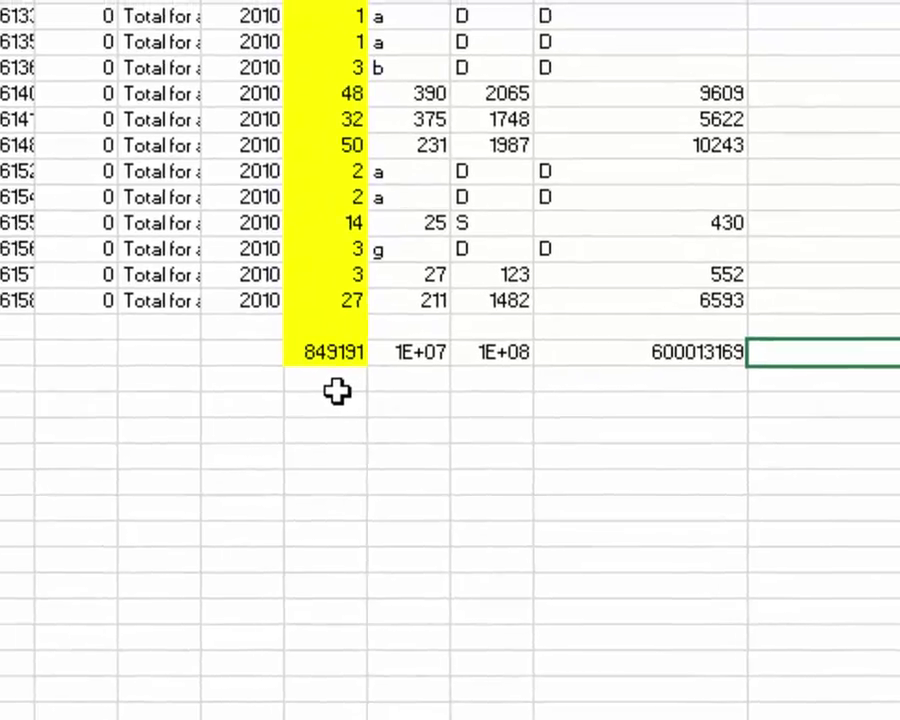
key(shift+Up)
key(ctrl+shift+Up)
key(ctrl+shift+Up)
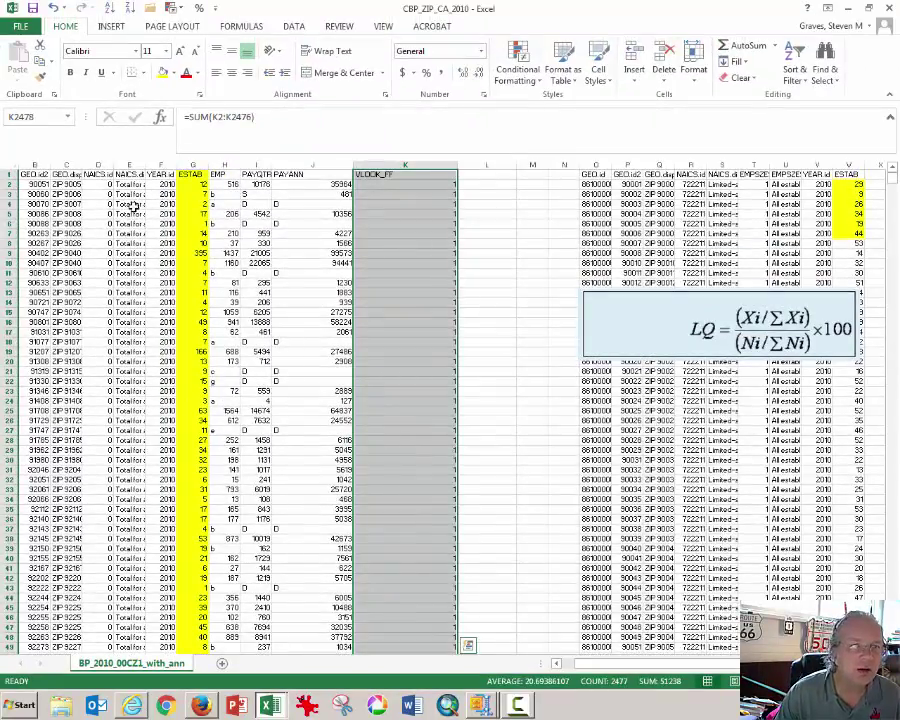
click(173, 73)
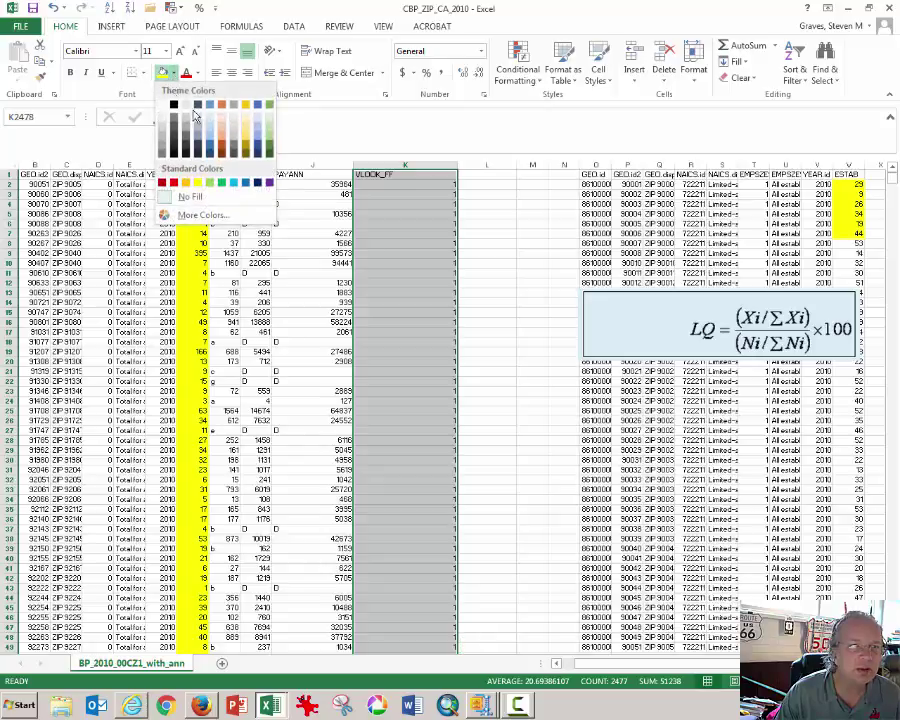
click(256, 120)
click(440, 268)
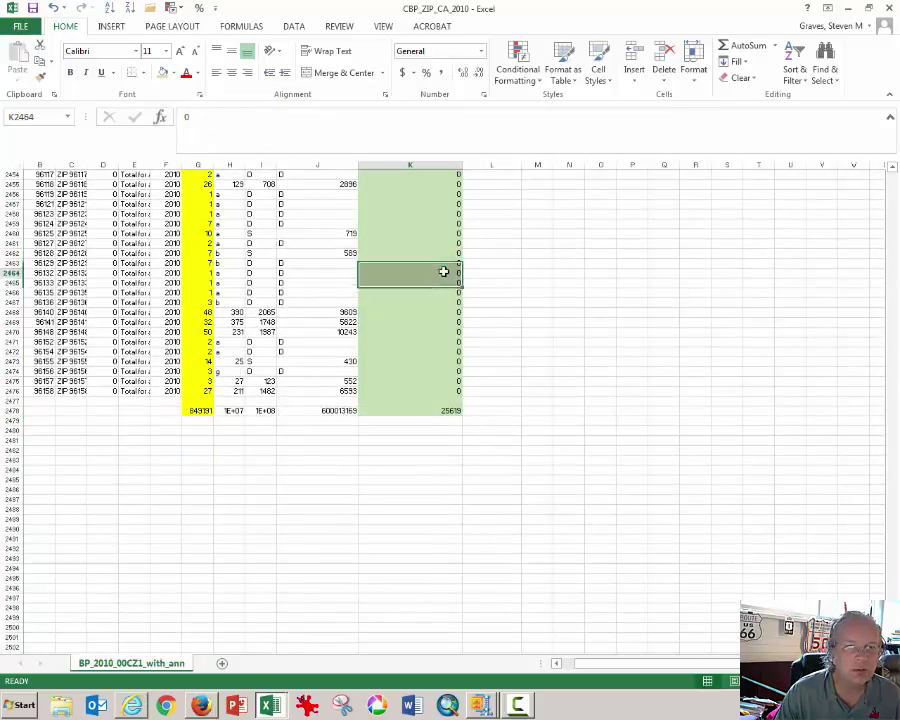
Enter the header LQFF in L1, beside VLOOK_FF.
key(ctrl+Up)
key(Right)
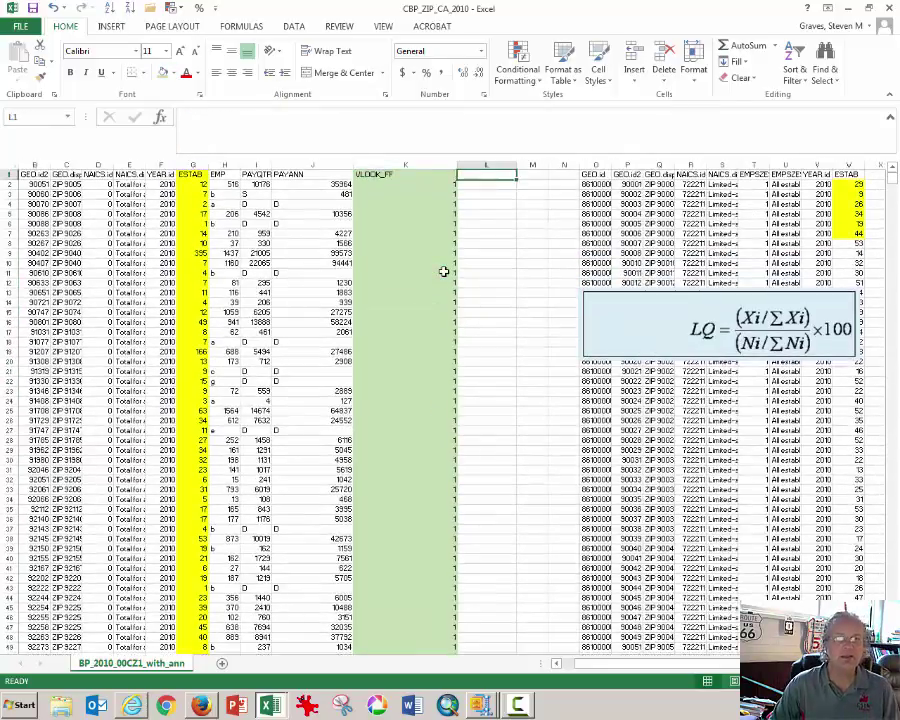
text(L)
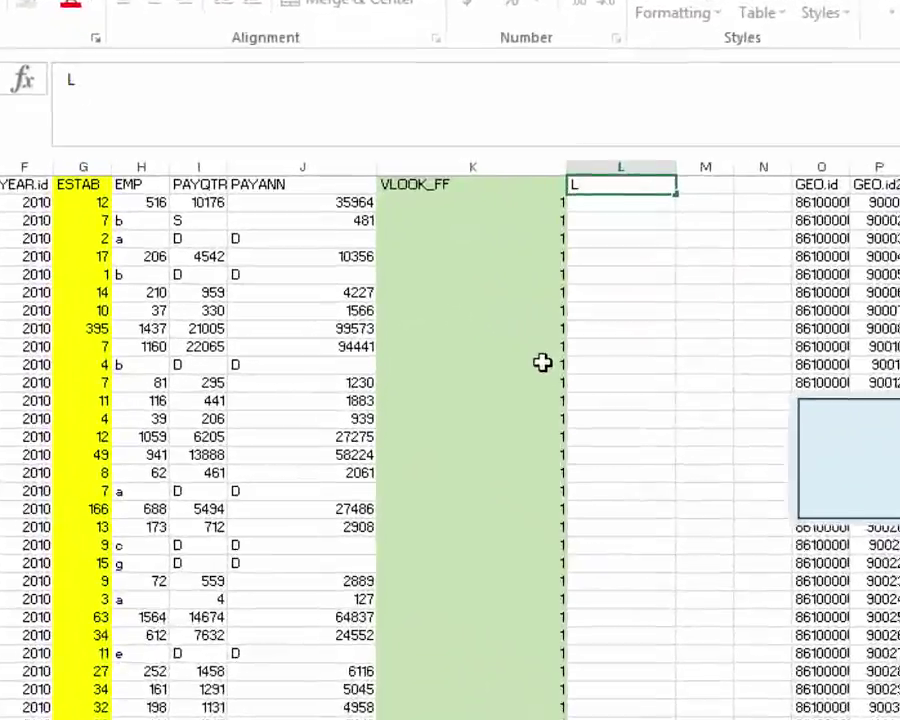
text(QFF)
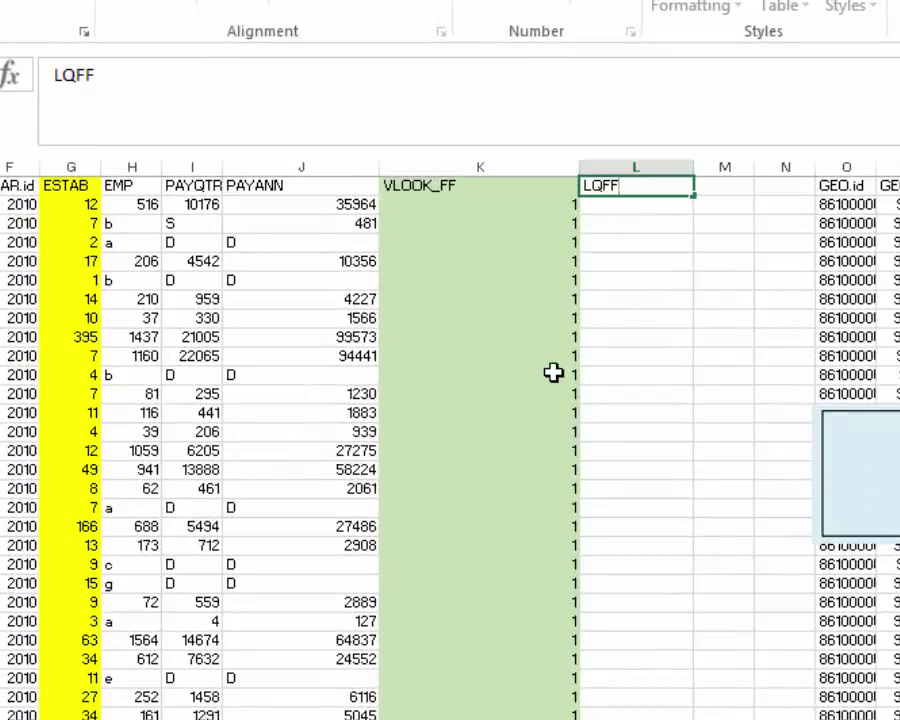
key(Return)
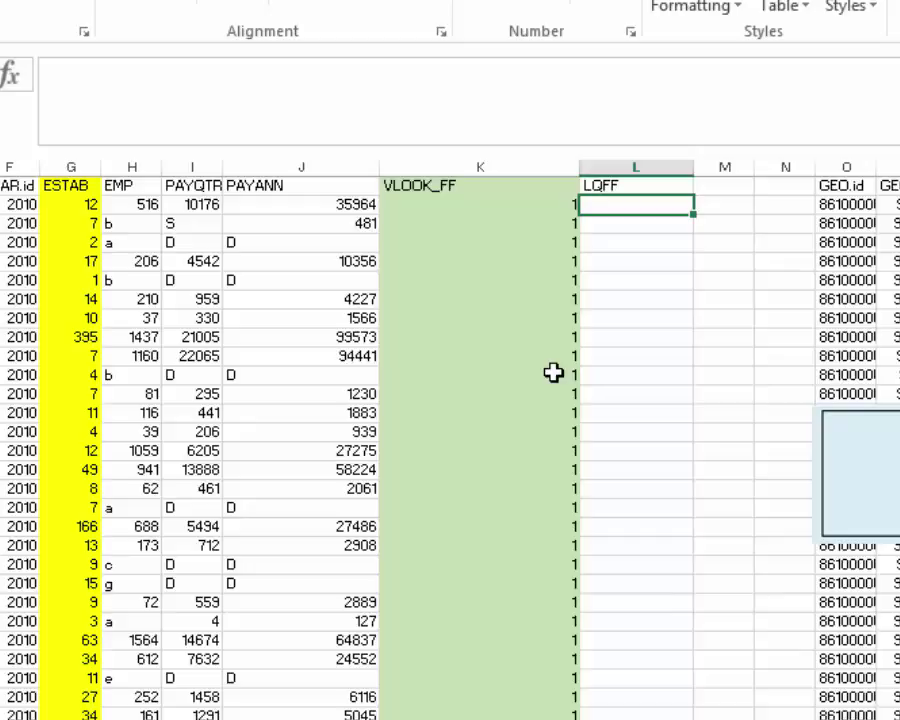
Start the location quotient formula in L2 with =((K2/$K$2478, keeping the fast-food total as an absolute reference.
text(=)
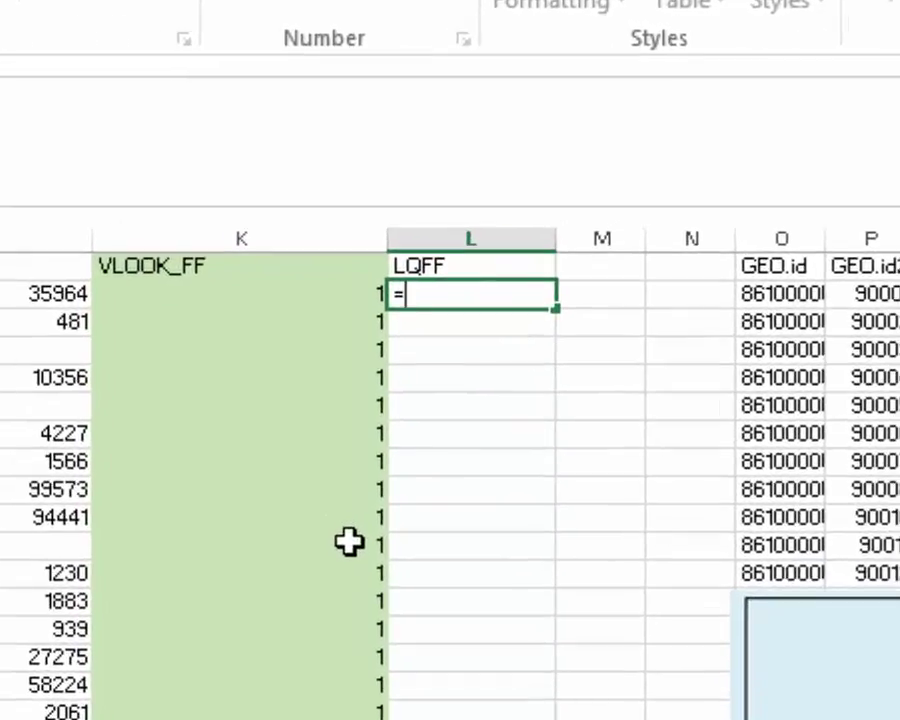
text((()
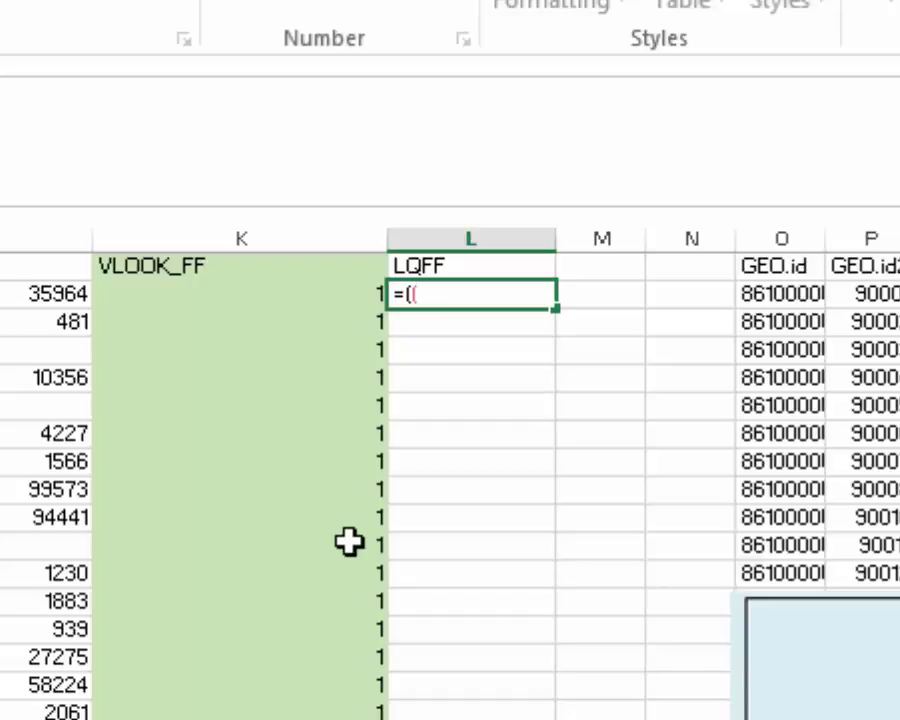
key(Left)
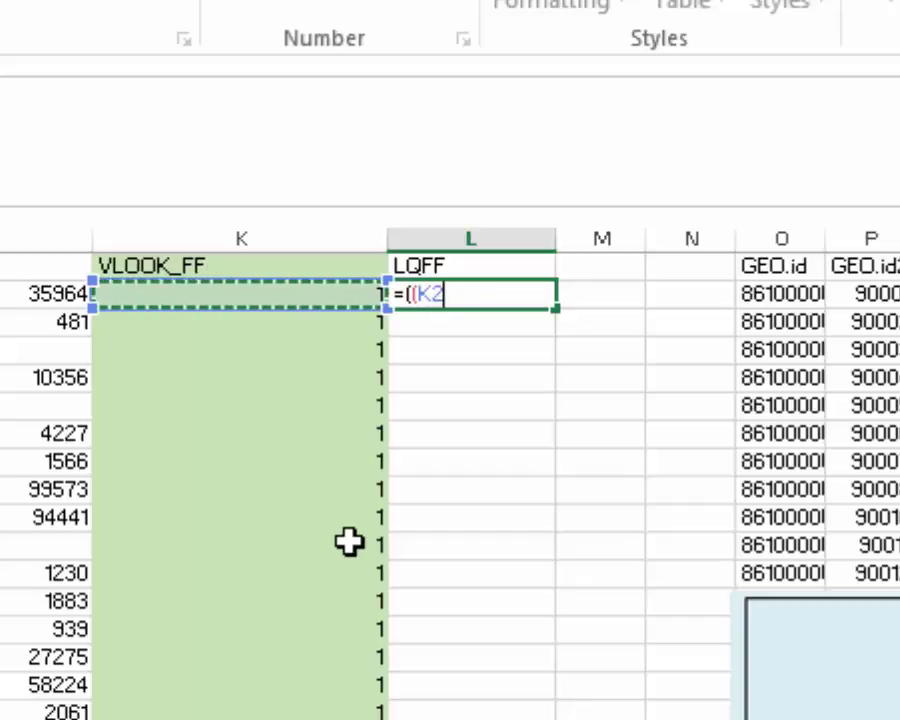
text(/)
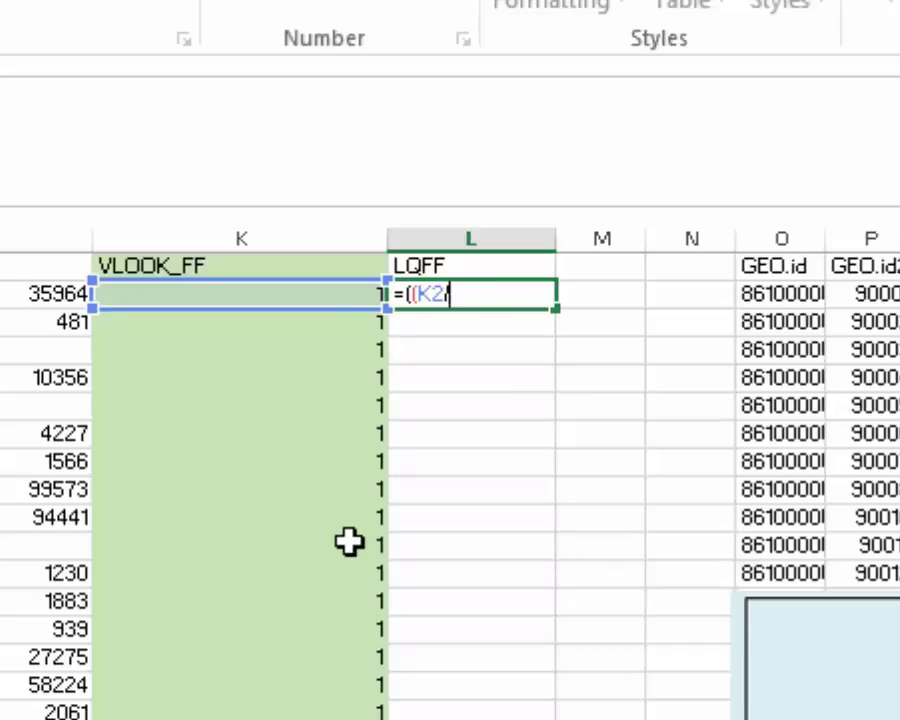
key(Down)
key(Left)
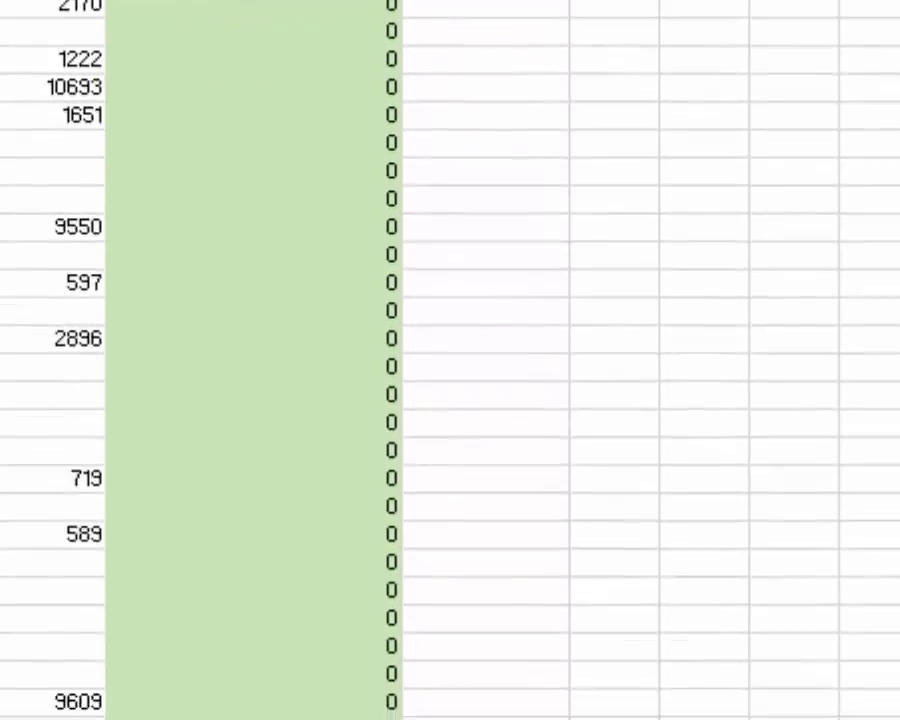
key(Up)
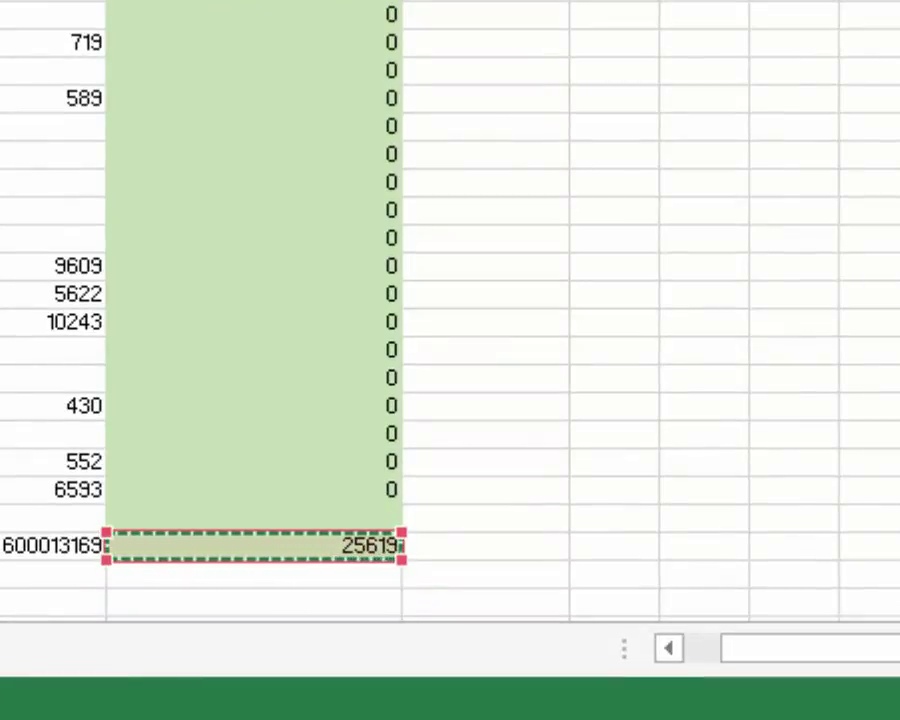
key(F4)
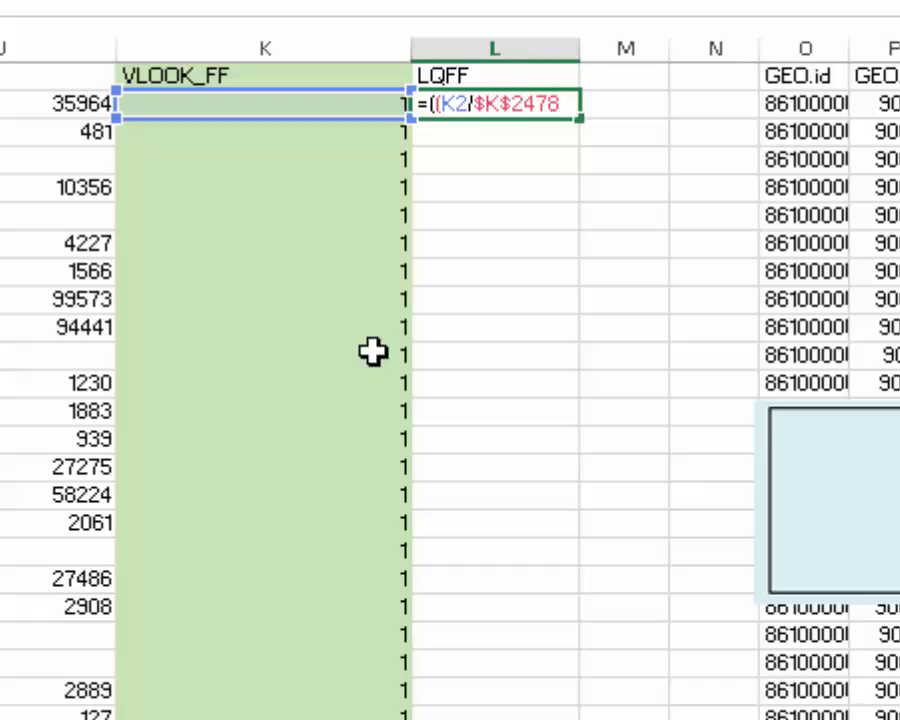
Complete the L2 formula by dividing by (G2/$G$2478) and multiplying by 100, with the ESTAB total as an absolute reference.
text()/()
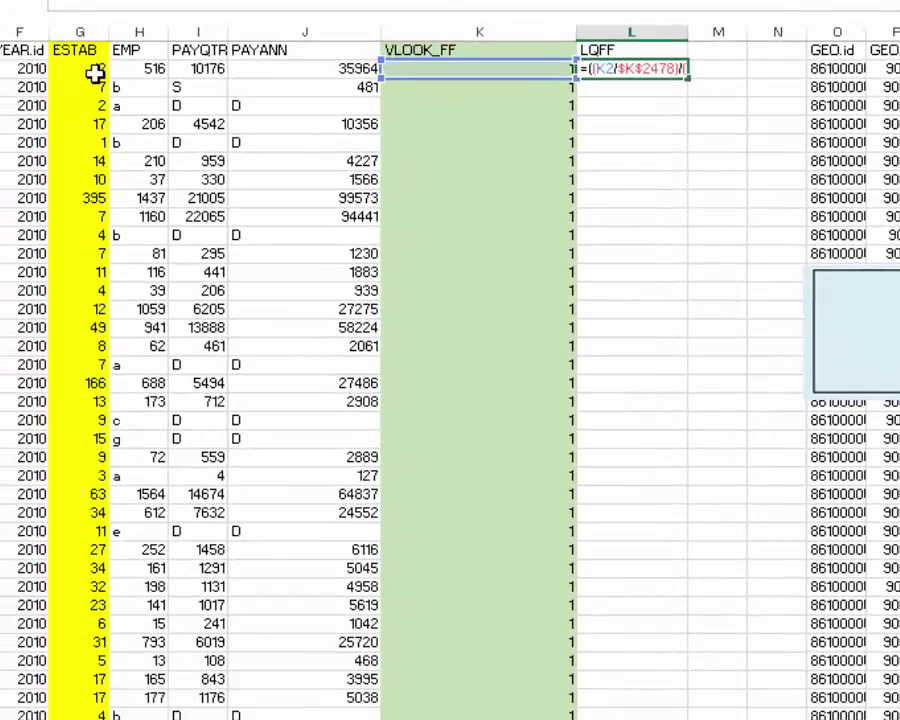
click(94, 72)
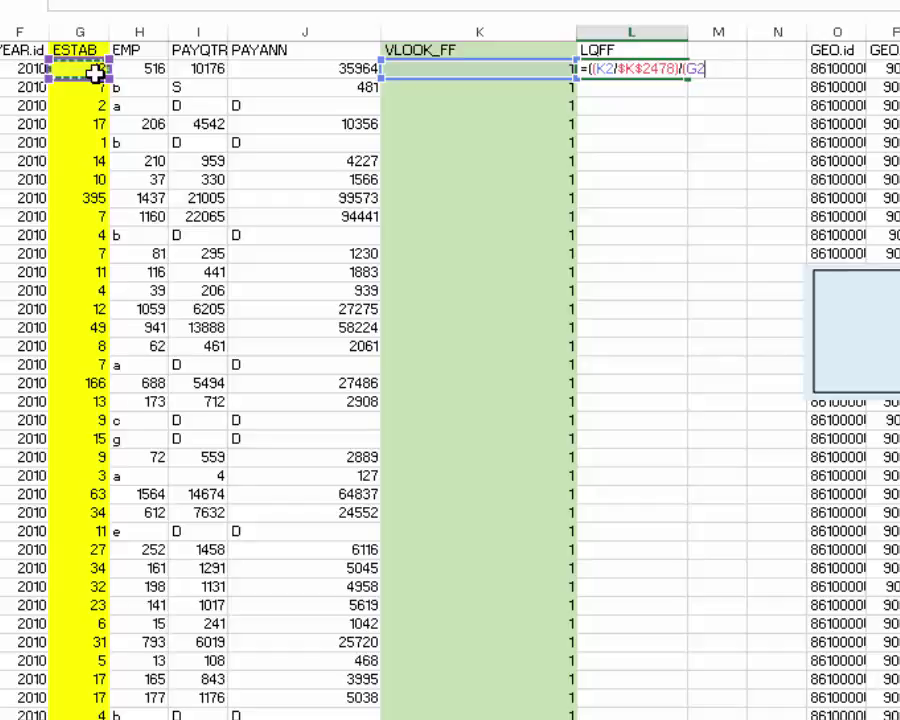
text(/)
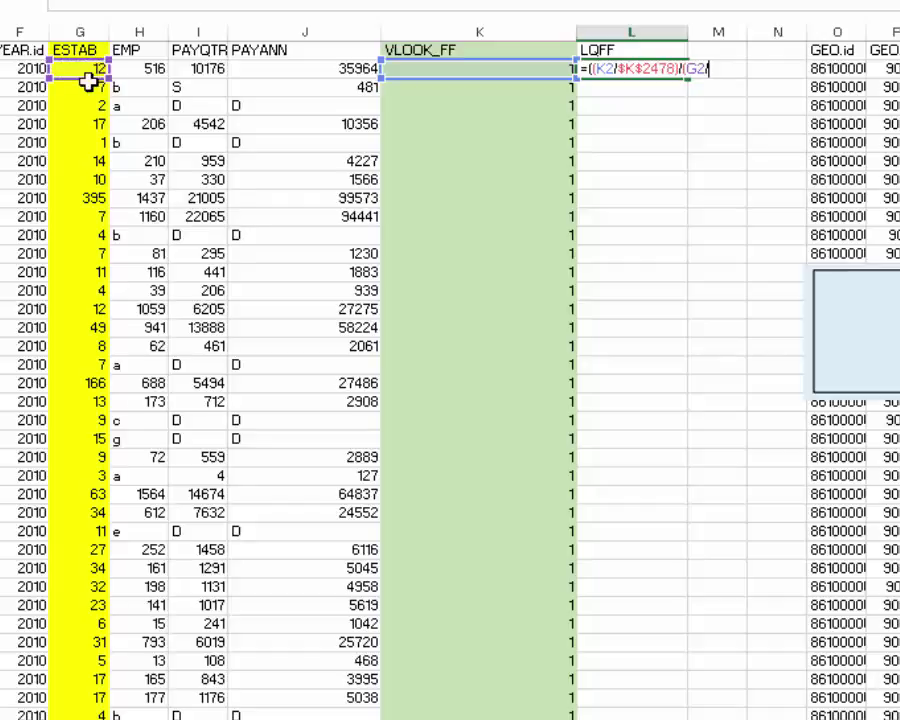
scroll(89, 240, down, 2)
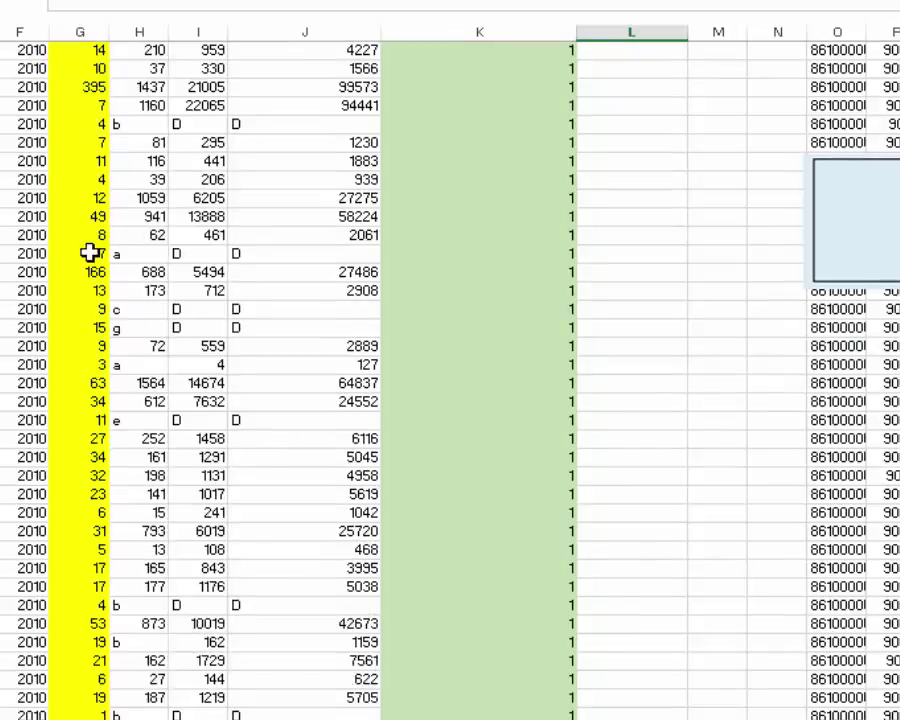
scroll(89, 253, down, 15)
key(Down)
key(Down)
key(Down)
key(Down)
key(Down)
key(Down)
key(Down)
key(Down)
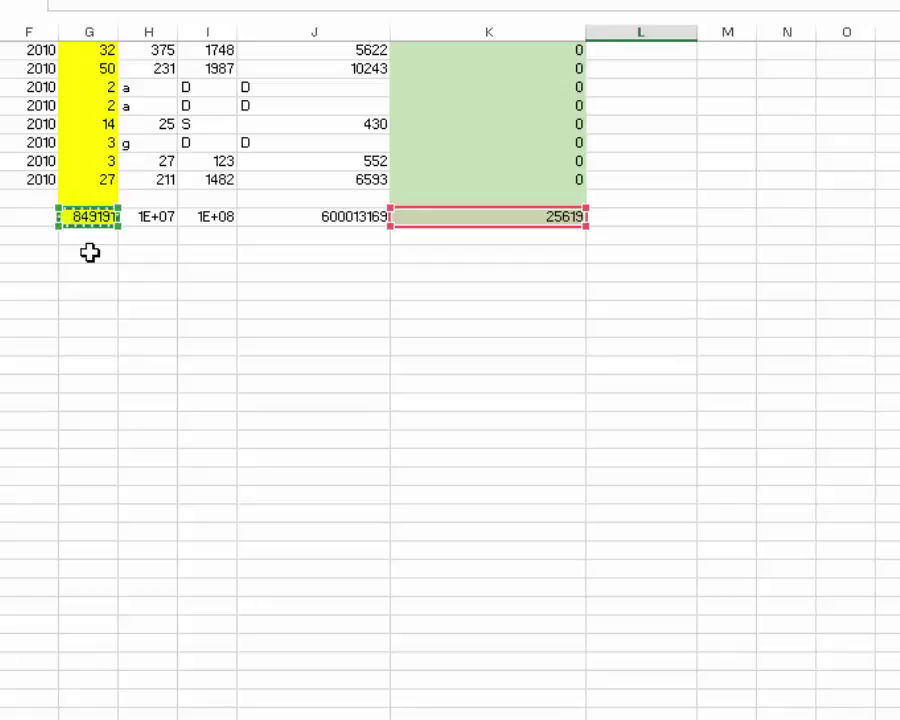
key(F4)
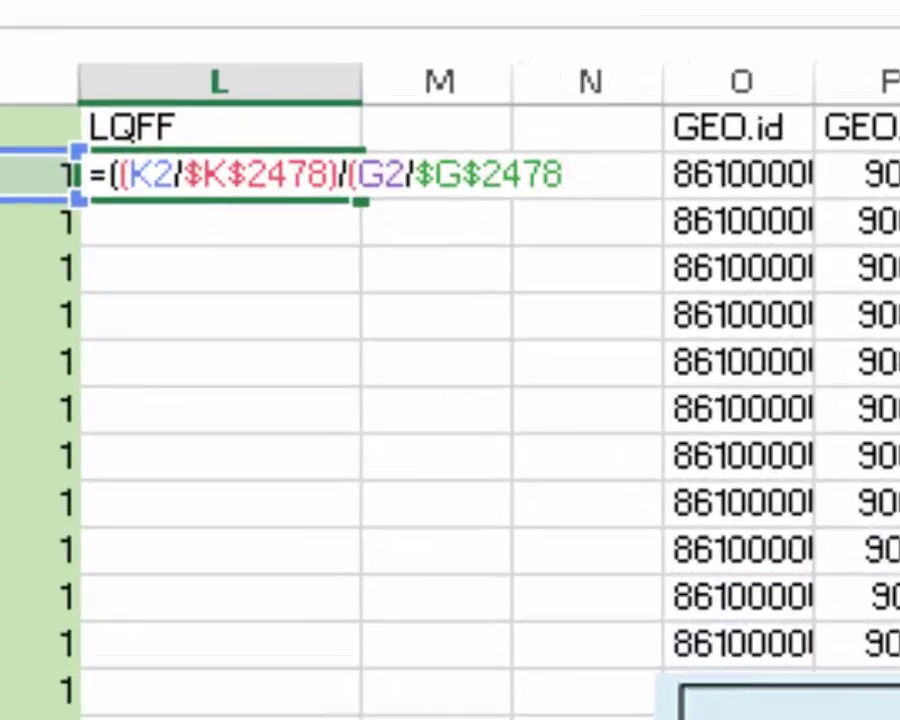
text()))
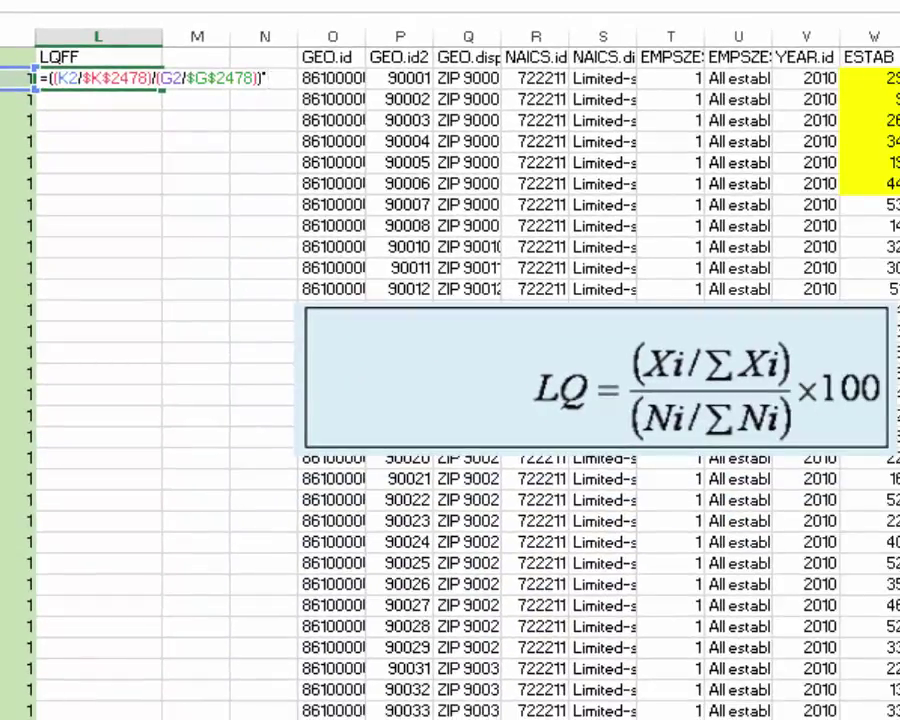
text(100)
key(Return)
click(98, 78)
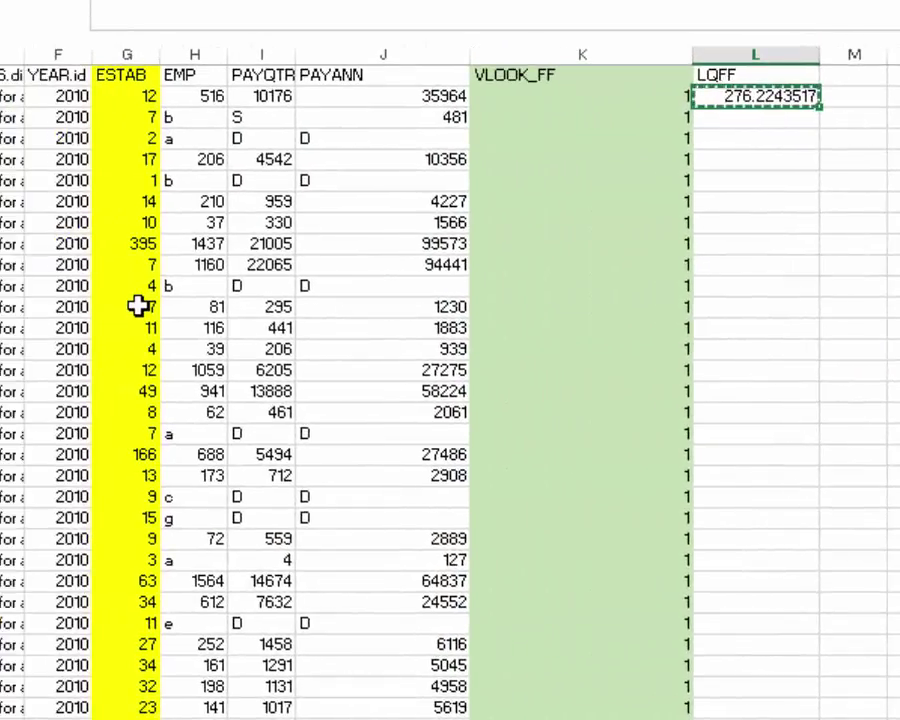
key(shift+Down)
key(shift+Down)
key(shift+Down)
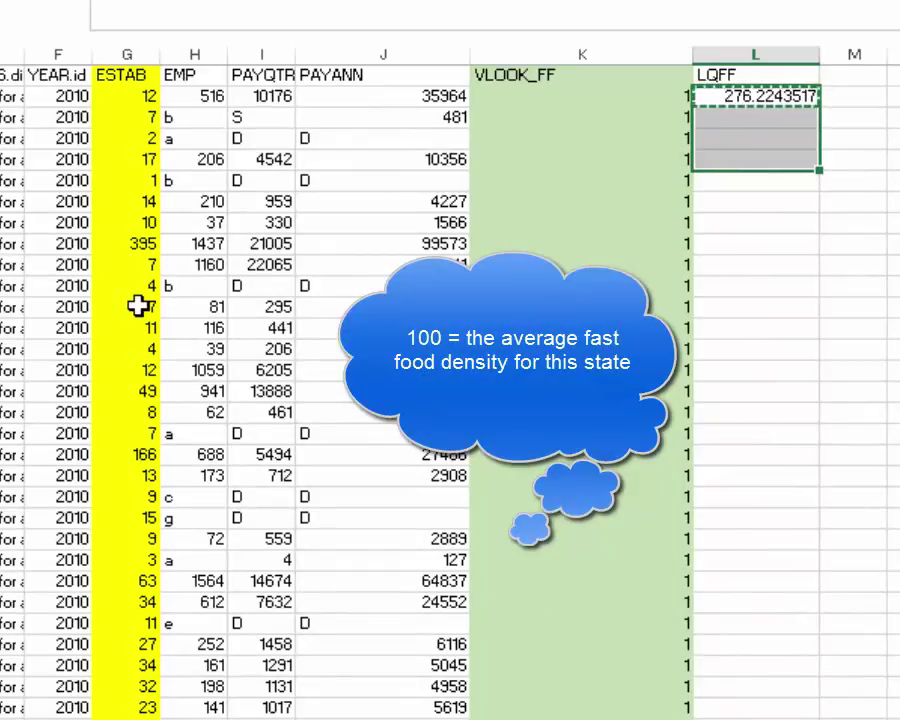
key(shift+Up)
key(shift+Up)
key(shift+Up)
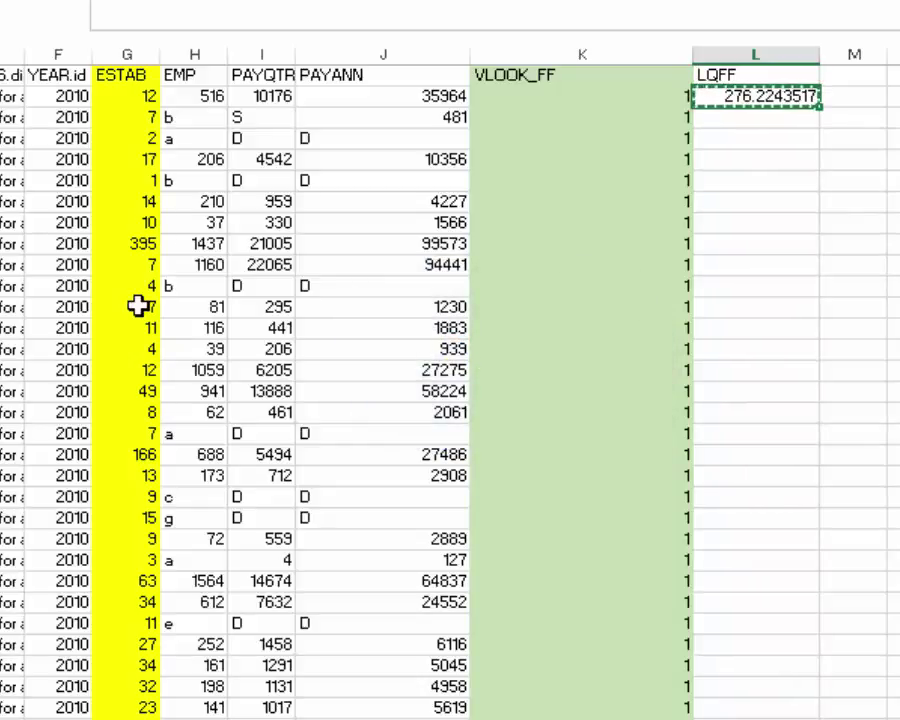
key(Left)
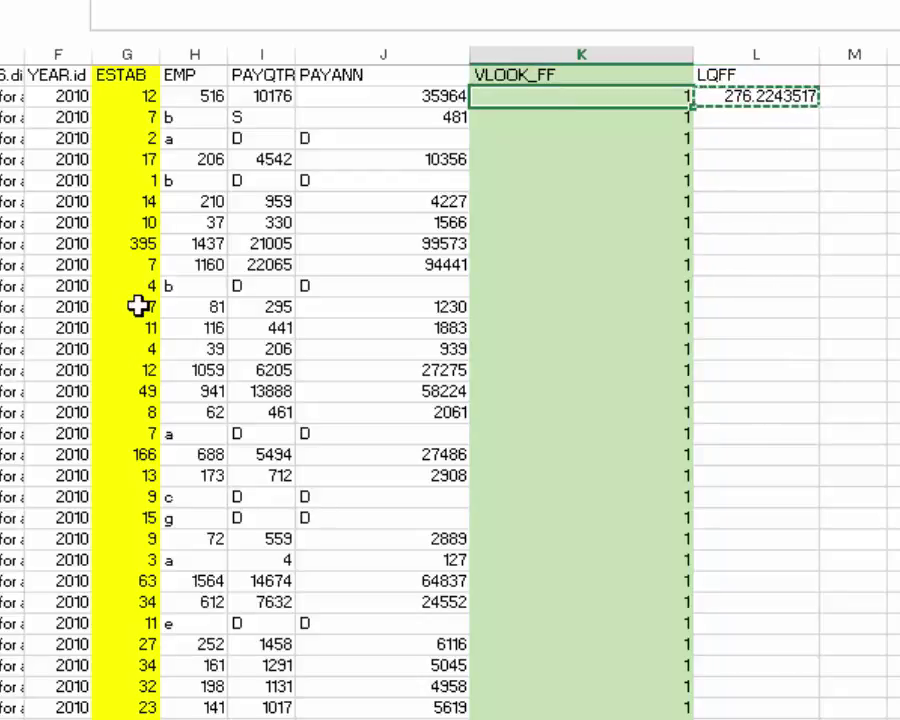
key(Right)
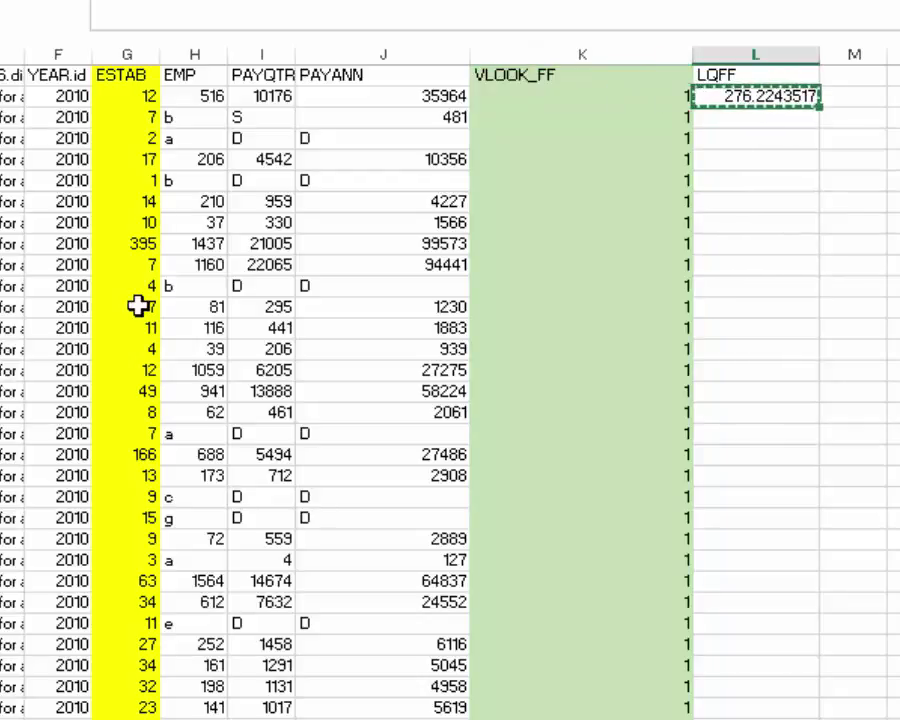
Fill the location quotient formula from L2 down through the LQFF column.
double_click(824, 111)
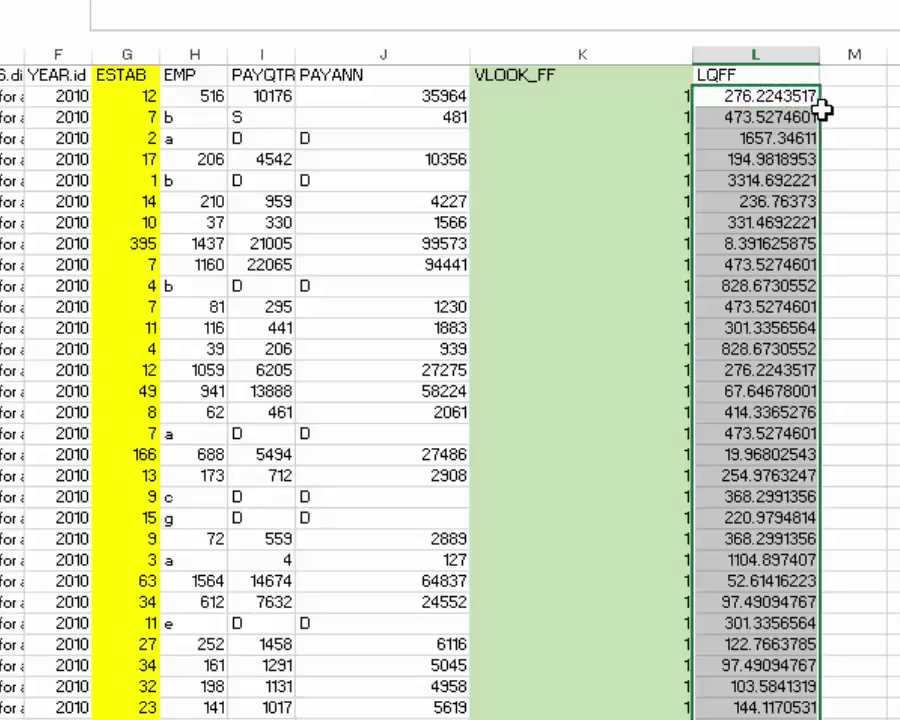
click(784, 330)
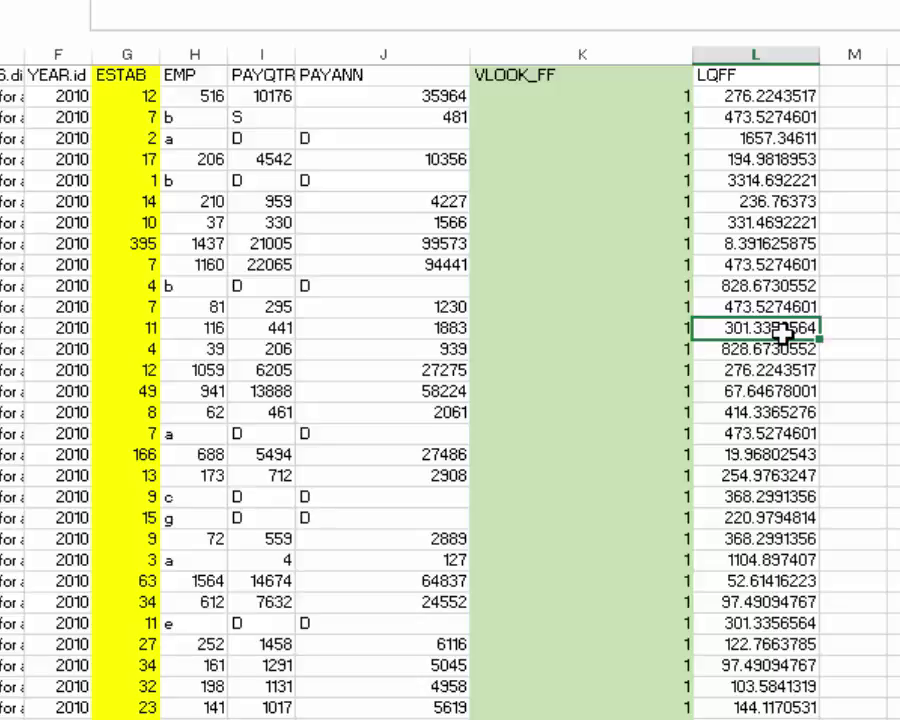
Examine the LQFF value of the ZIP code with 2 establishments, selecting its row from LQFF back to ESTAB.
key(Up)
key(Up)
key(Up)
key(Up)
key(Up)
key(Up)
key(Up)
key(Up)
key(Up)
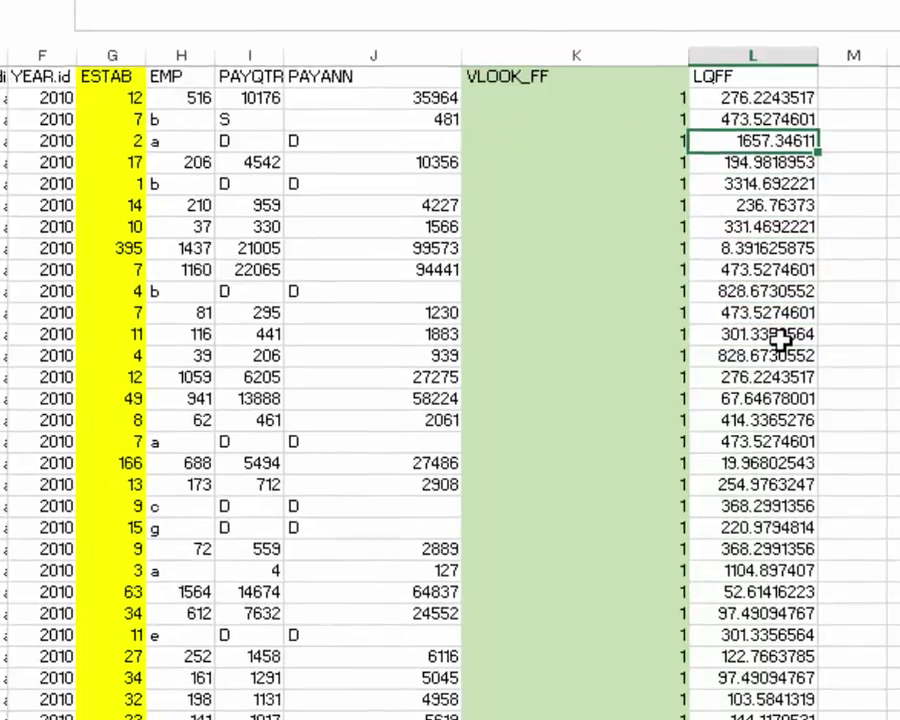
key(shift+Left)
key(shift+Left)
key(shift+Left)
key(shift+Left)
key(shift+Left)
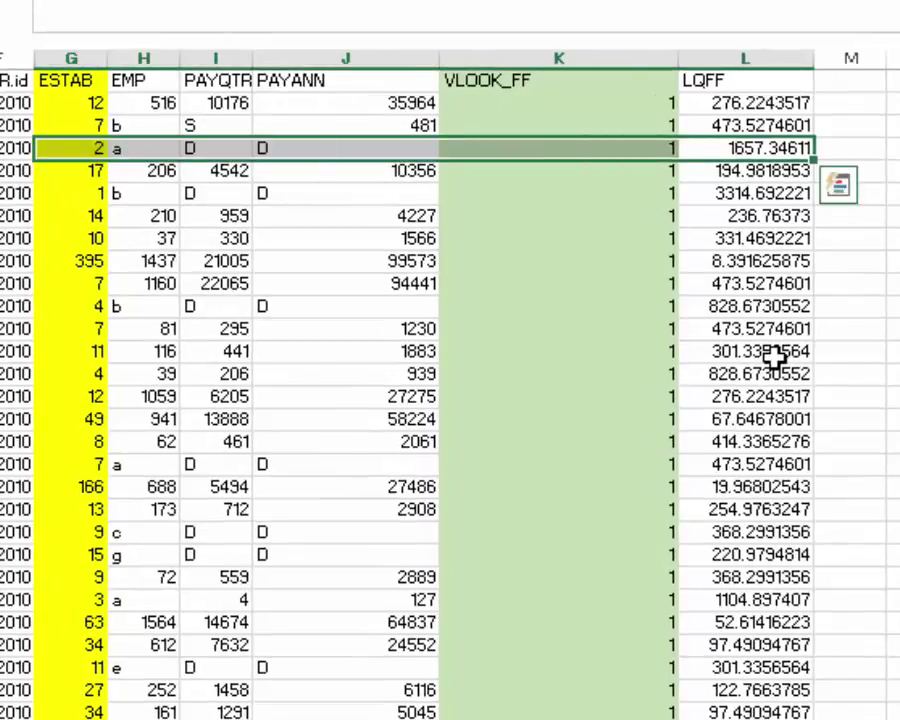
Compare the LQFF value of the ZIP code with 395 establishments against its VLOOK_FF and ESTAB counts.
key(Right)
key(Left)
key(Down)
key(Down)
key(Down)
key(Down)
key(Down)
key(Down)
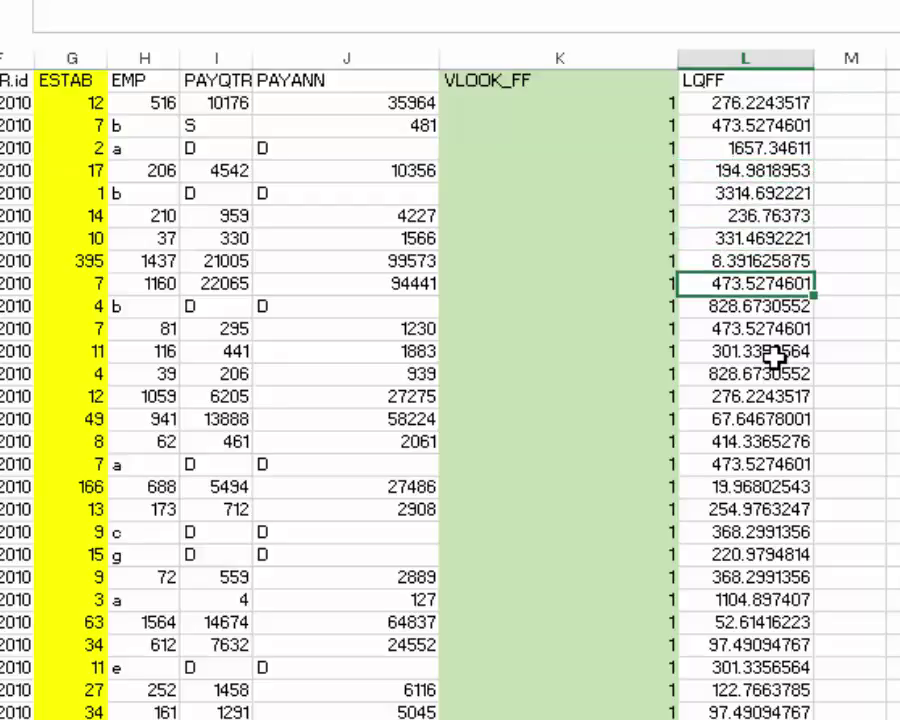
key(Up)
key(shift+Left)
key(shift+Left)
key(shift+Left)
key(shift+Left)
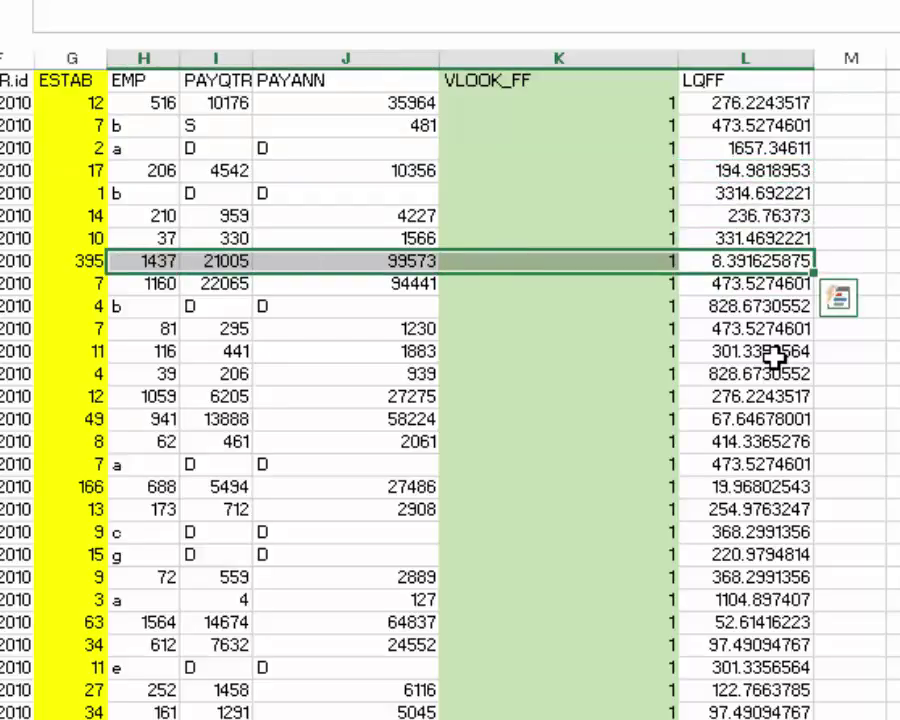
key(shift+Left)
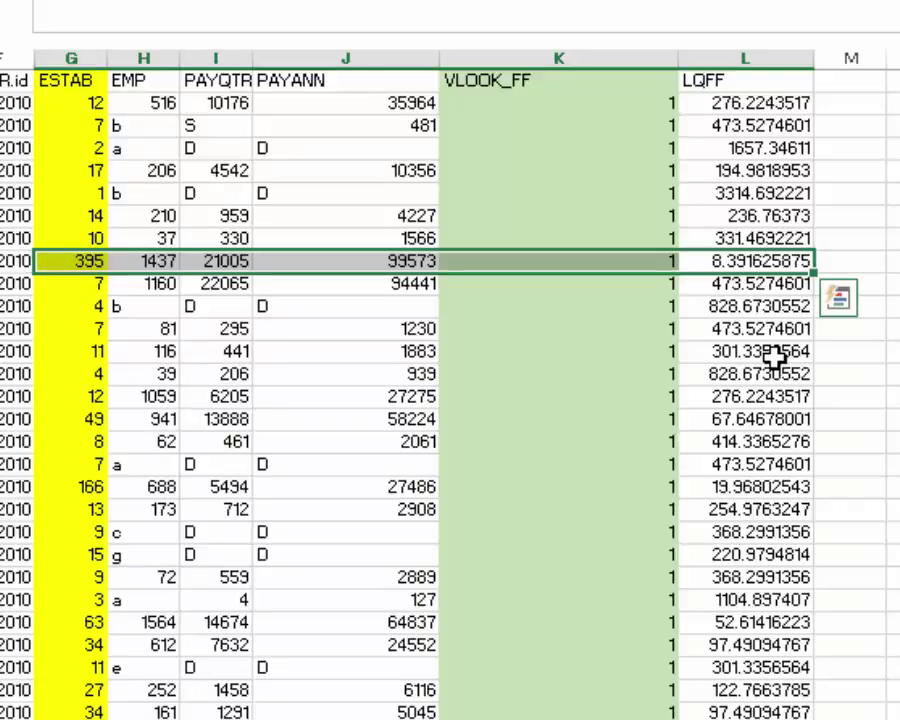
key(shift+Right)
key(shift+Right)
key(shift+Right)
key(shift+Right)
key(shift+Right)
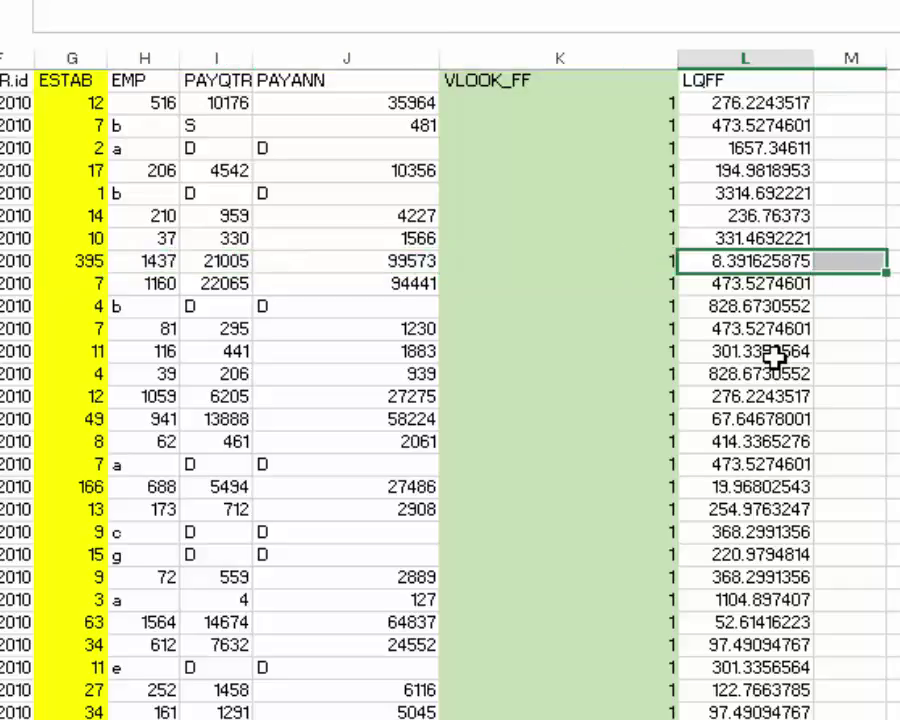
Check the LQFF value of the ZIP code with 19 establishments, among the rows with larger ESTAB counts.
key(Up)
key(Up)
key(Up)
key(Up)
key(Up)
key(Up)
key(Up)
key(Up)
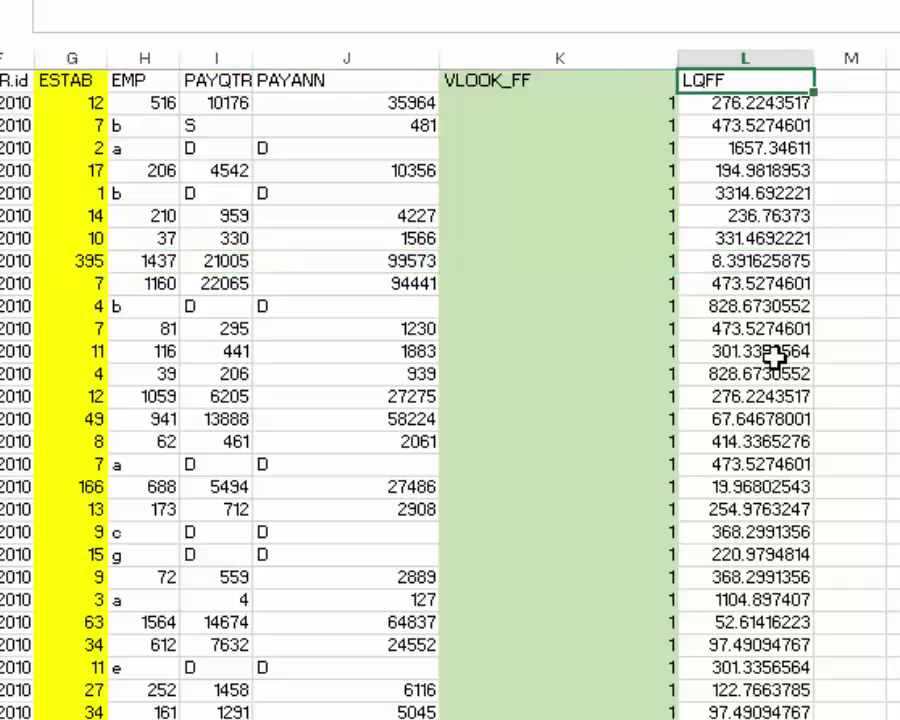
key(Home)
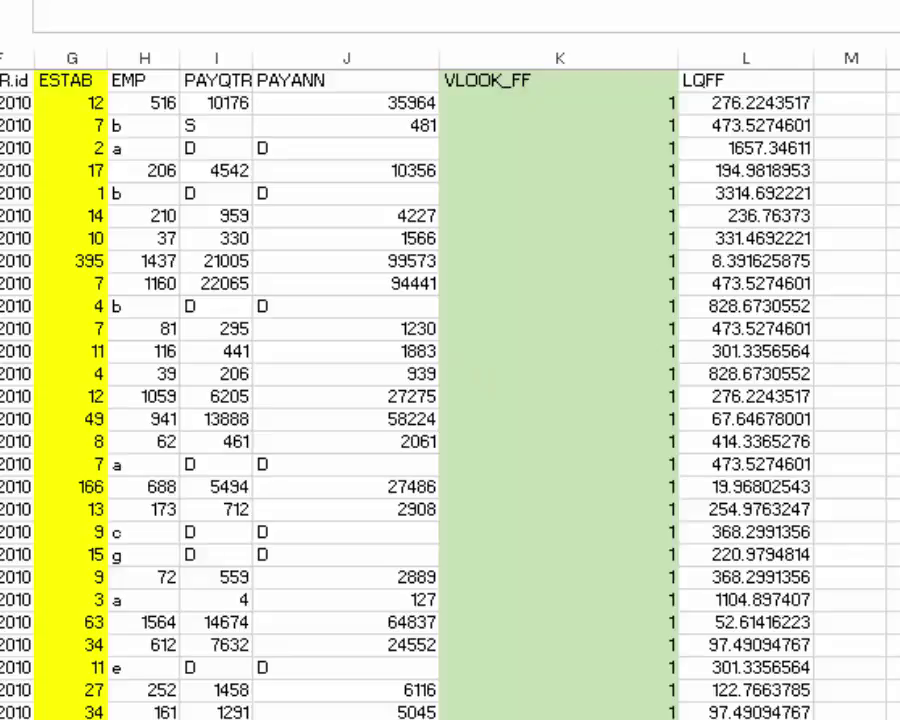
key(Page_Down)
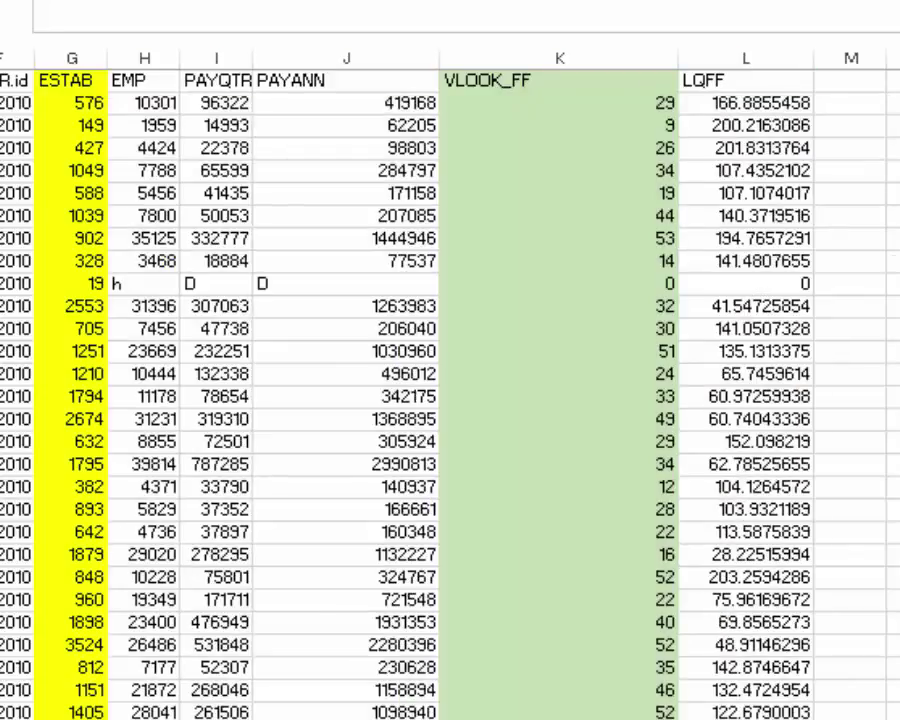
click(759, 284)
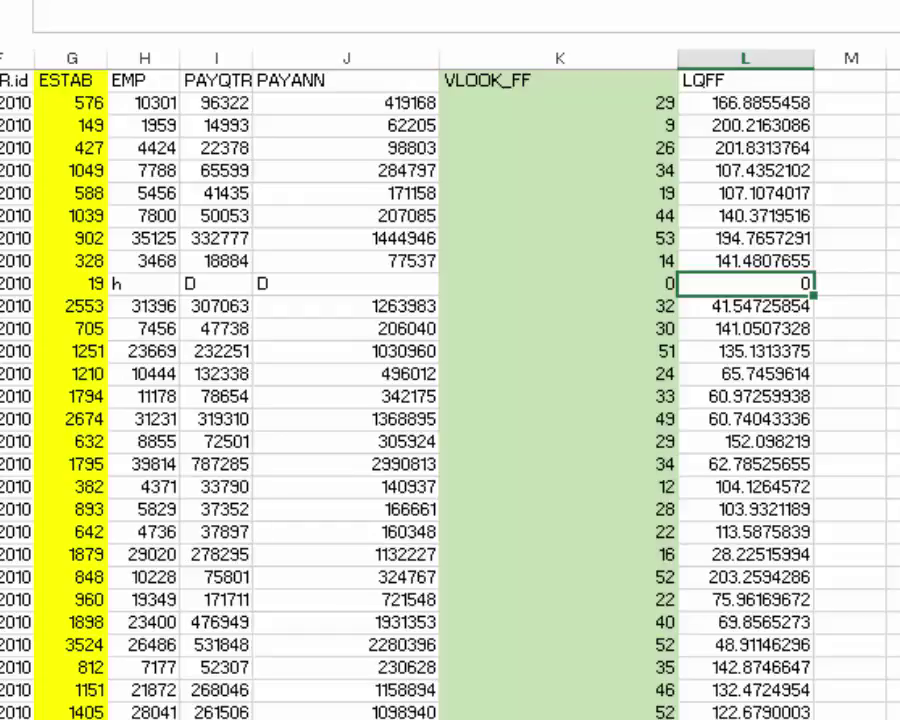
key(shift+Left)
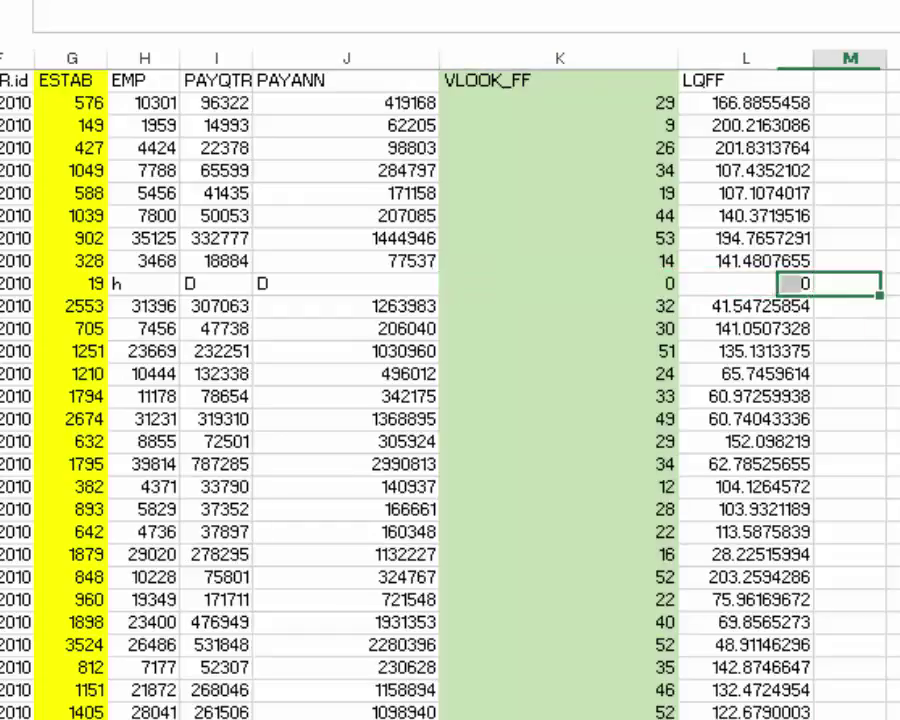
key(Left)
key(ctrl+Up)
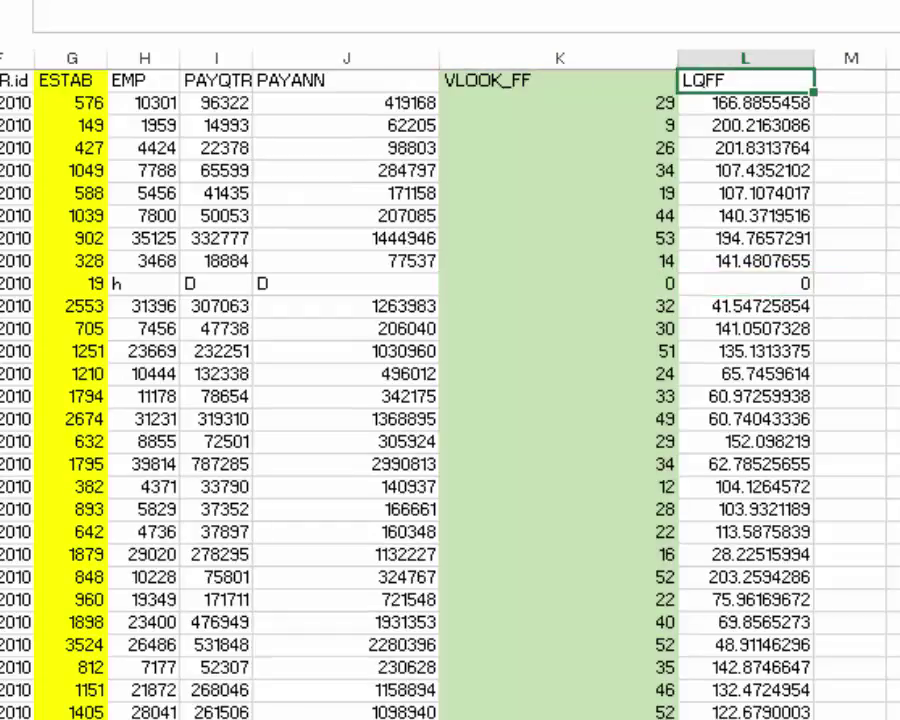
Review the LQFF values down to the ZIP code with 1795 establishments and compare that row with its VLOOK_FF count.
drag(768, 103, 765, 470)
key(Down)
key(Down)
key(Down)
key(Down)
key(Down)
key(Down)
key(Down)
key(Down)
key(Down)
key(Down)
key(Down)
key(Down)
key(Down)
key(Down)
key(Down)
key(Down)
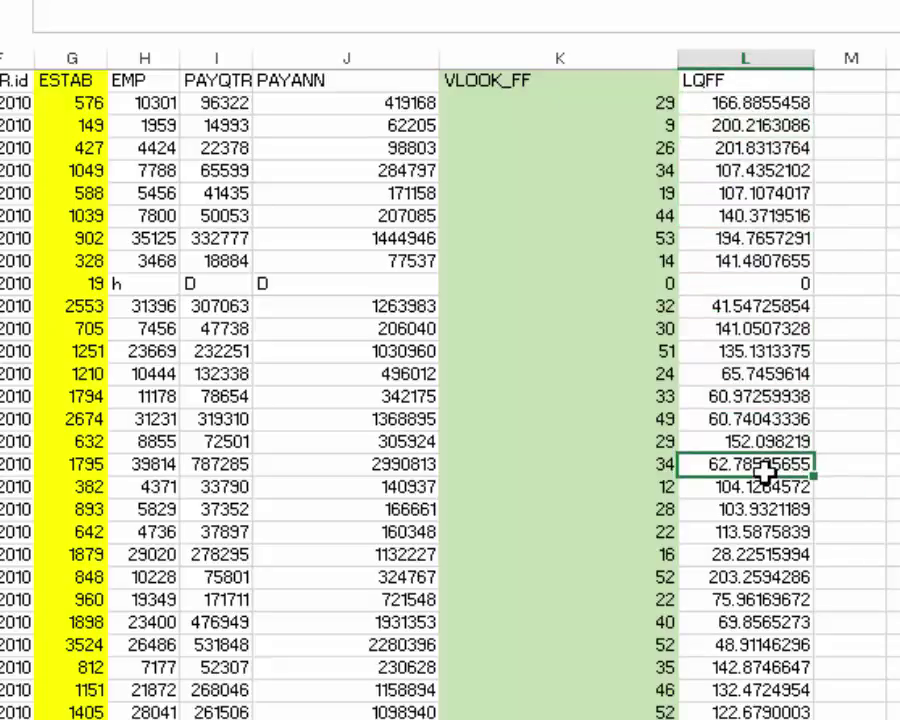
key(Left)
key(Right)
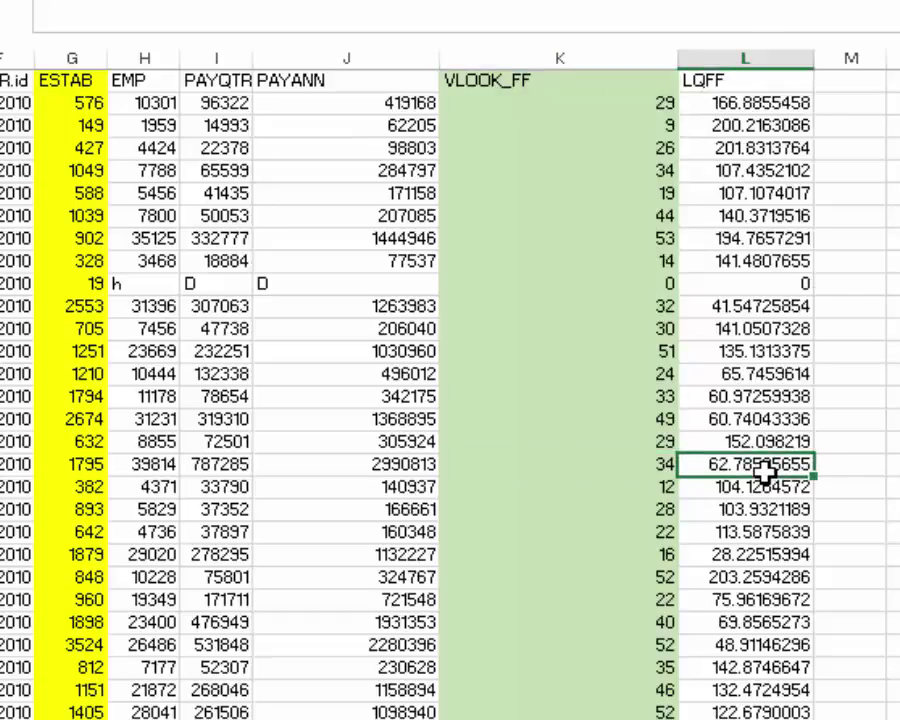